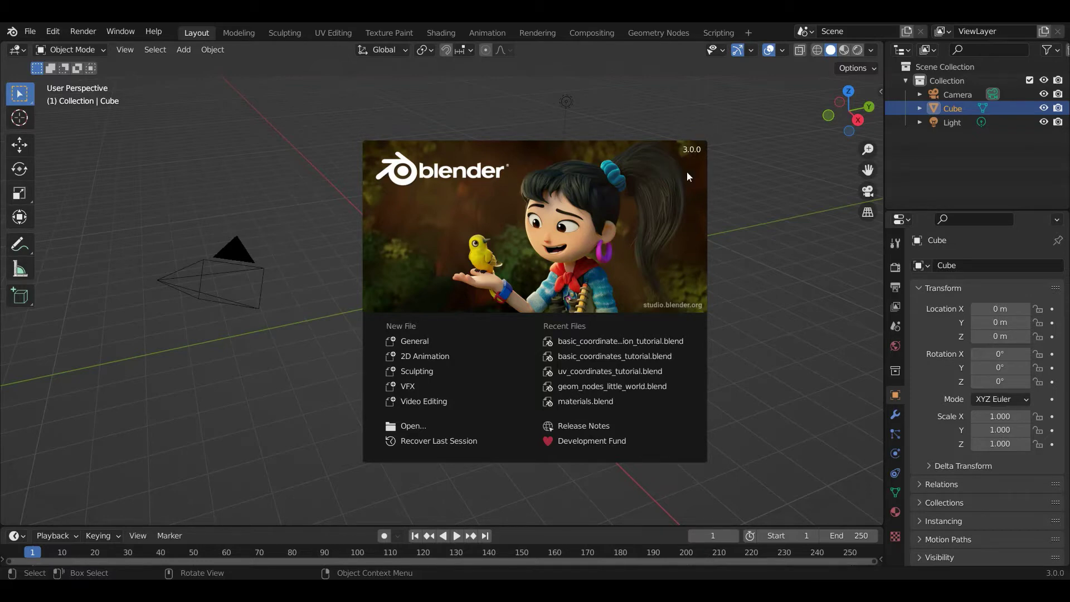
# Start a new General file in the Shading workspace and delete the default cube.
pyautogui.click(433, 345)
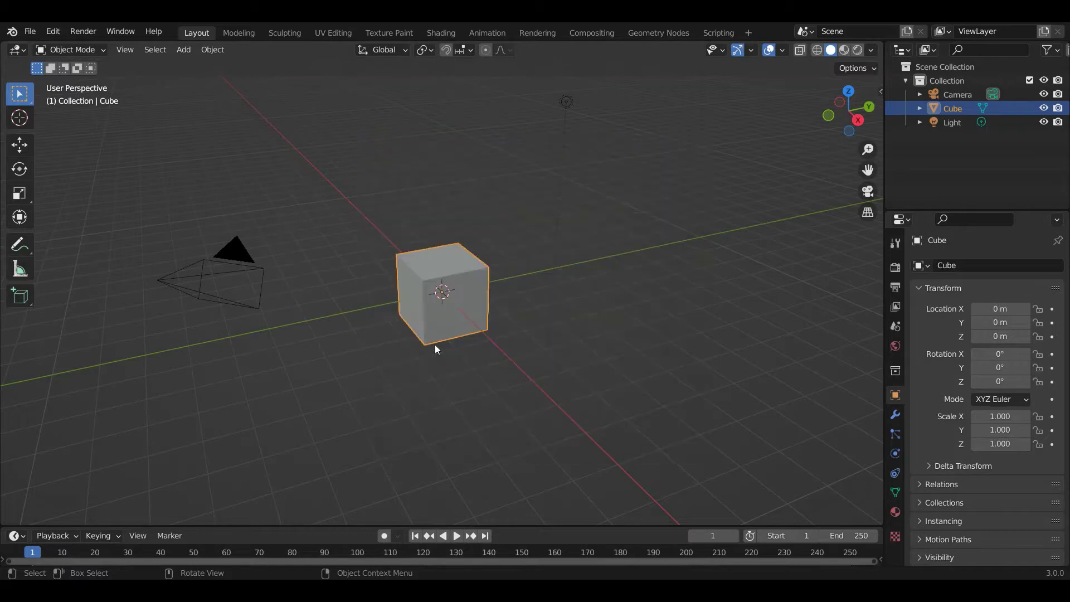
pyautogui.click(451, 33)
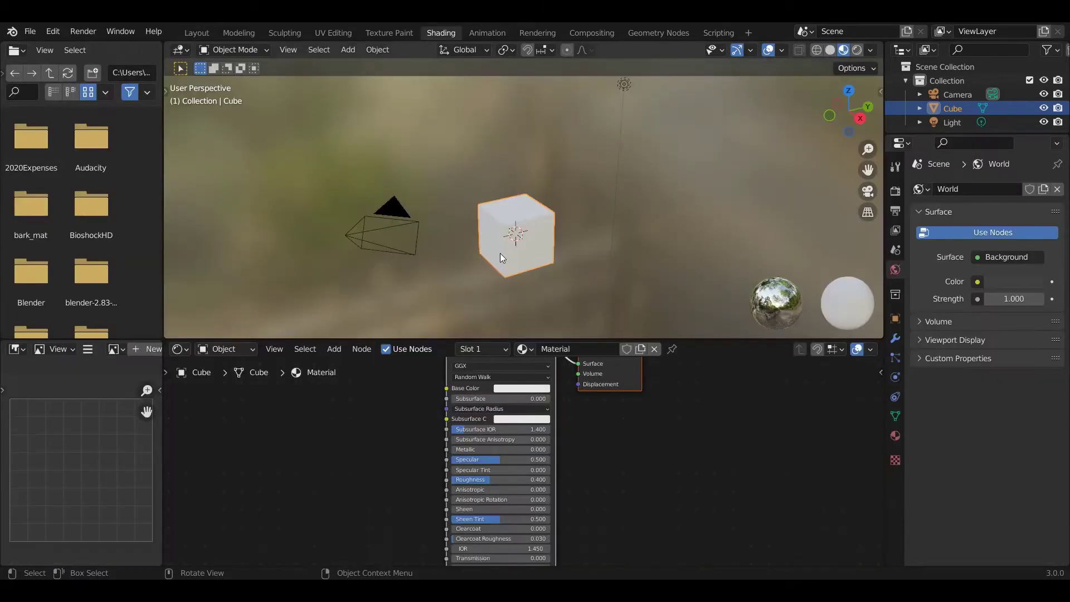
pyautogui.press('Delete')
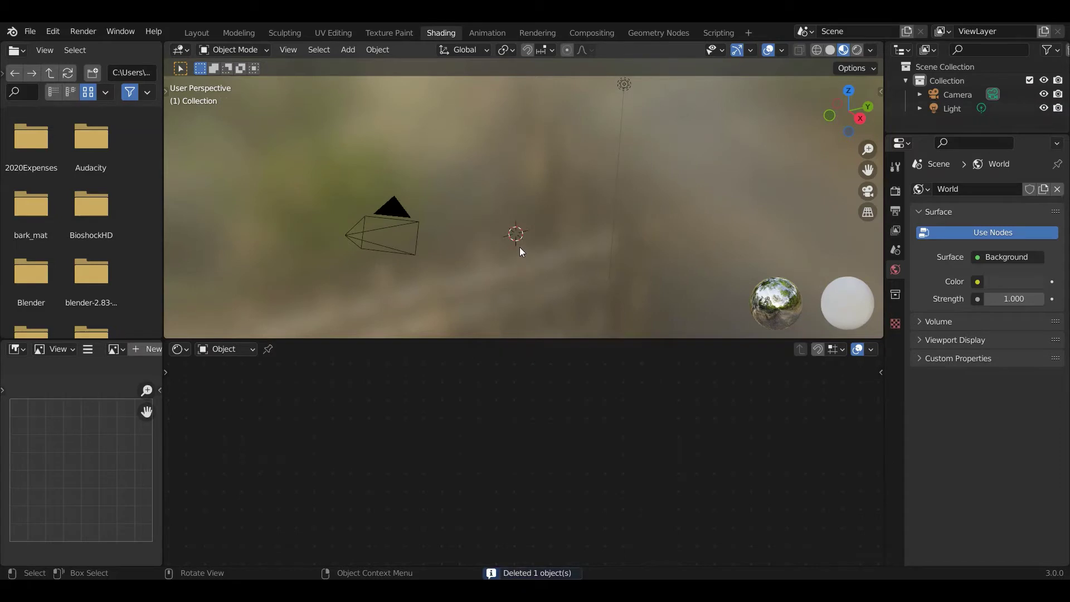
# Add a plane, view it from the top, and assign it the existing Material.
pyautogui.click(347, 49)
pyautogui.moveTo(436, 66)
pyautogui.click(491, 65)
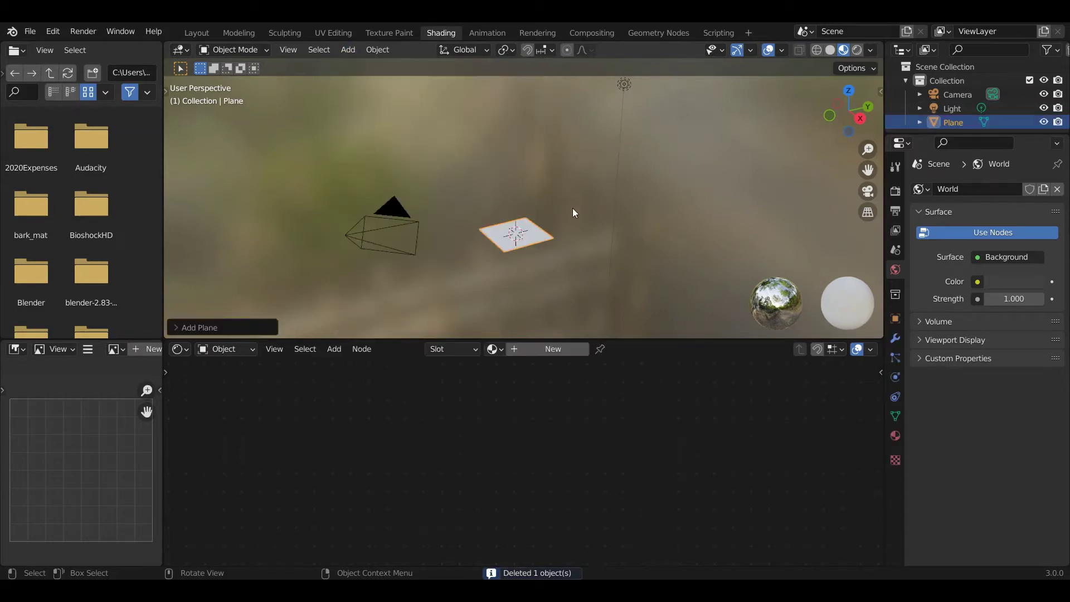
pyautogui.click(520, 225)
pyautogui.press('KP_7')
pyautogui.click(494, 349)
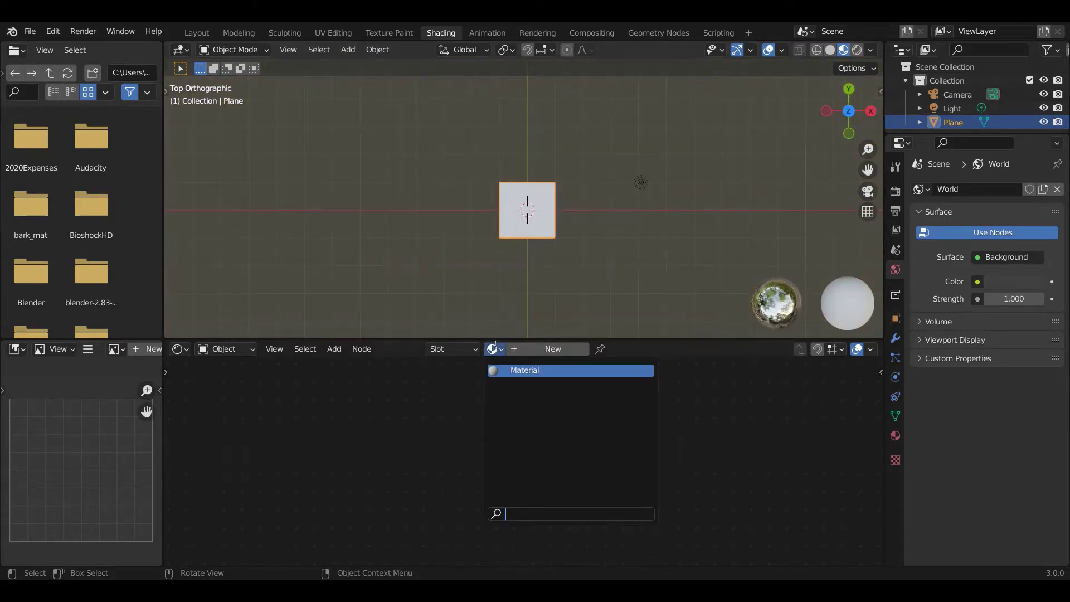
pyautogui.click(525, 370)
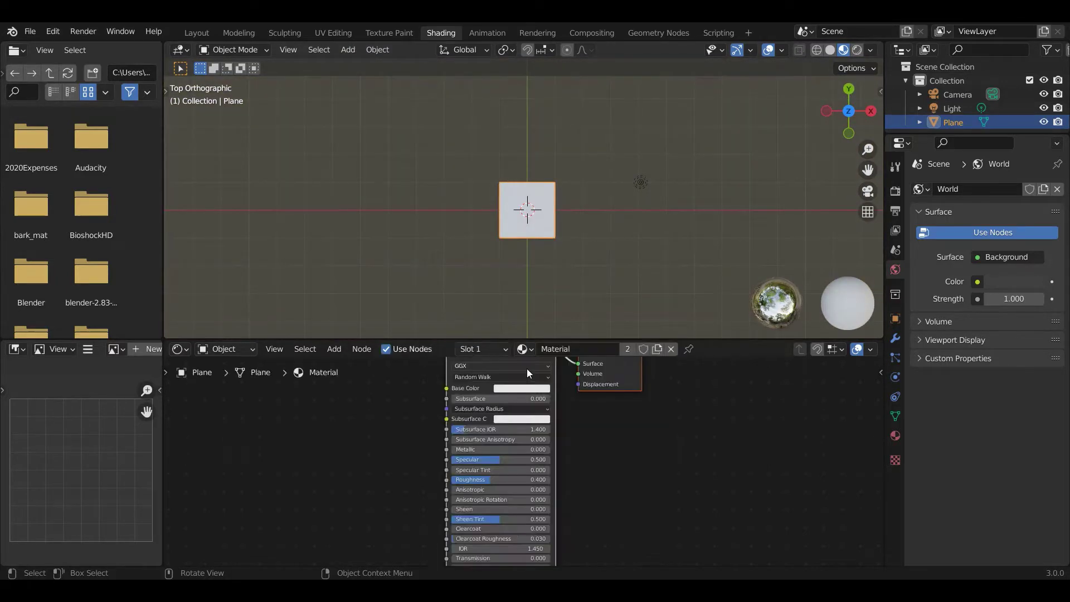
# Widen the node editor and 3D viewport to span the full window width.
pyautogui.moveTo(166, 345); pyautogui.dragTo(81, 426)
pyautogui.moveTo(168, 49); pyautogui.dragTo(78, 108)
pyautogui.hscroll(-5, 380, 442)
# Add a Texture Coordinate node and link its UV output to Base Color.
pyautogui.click(169, 350)
pyautogui.moveTo(183, 385)
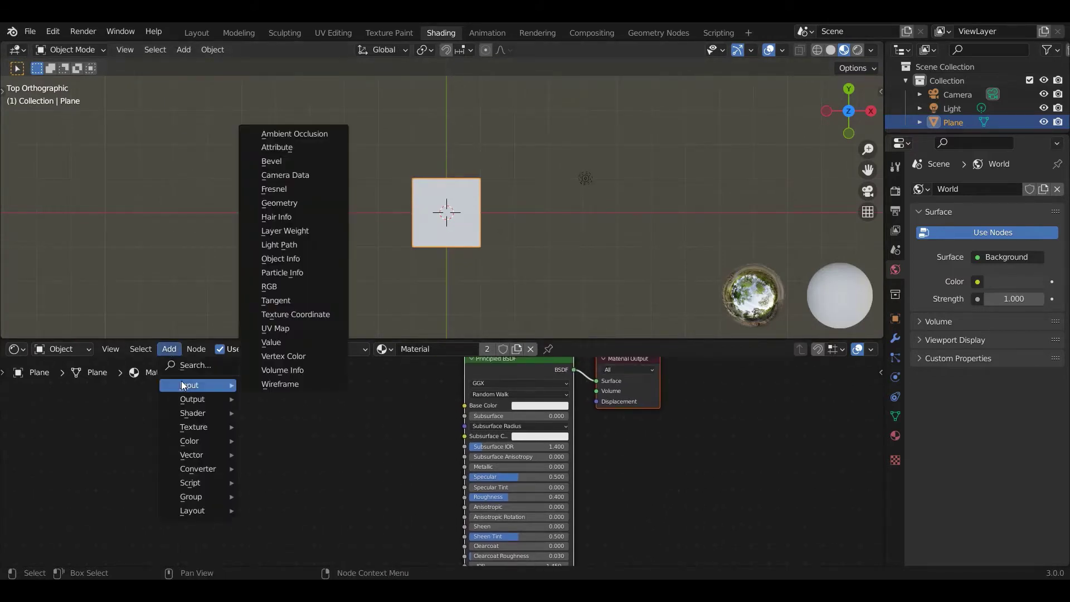
pyautogui.click(296, 314)
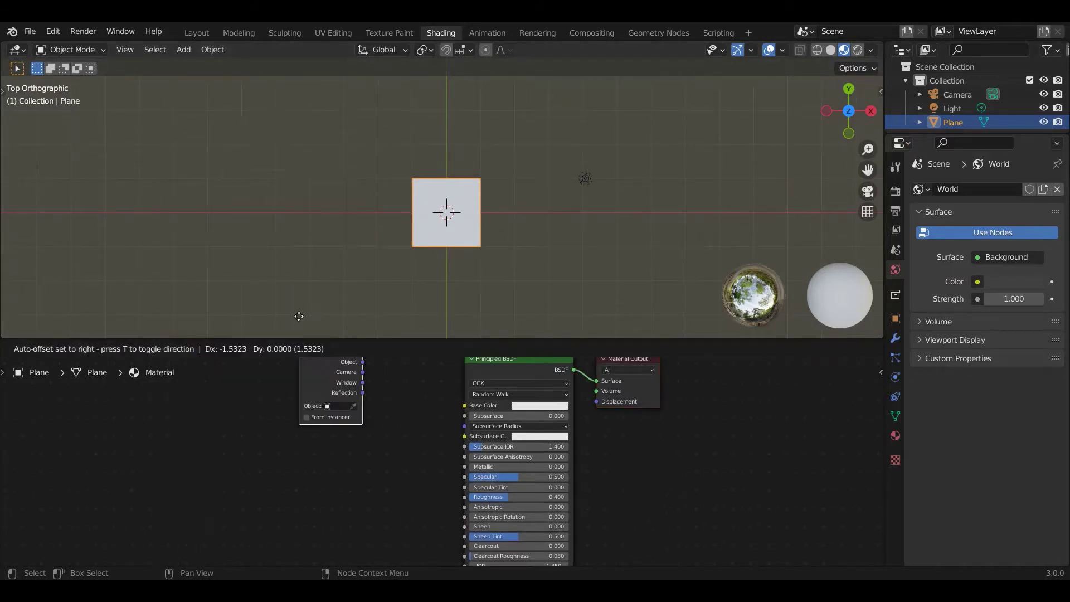
pyautogui.click(185, 396)
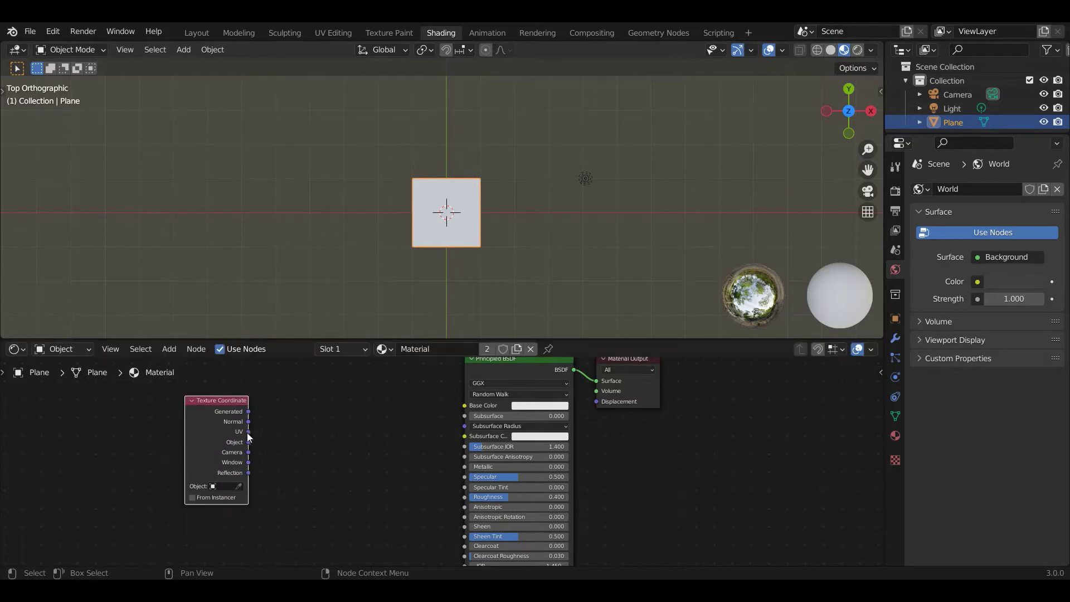
pyautogui.moveTo(247, 431); pyautogui.dragTo(467, 408)
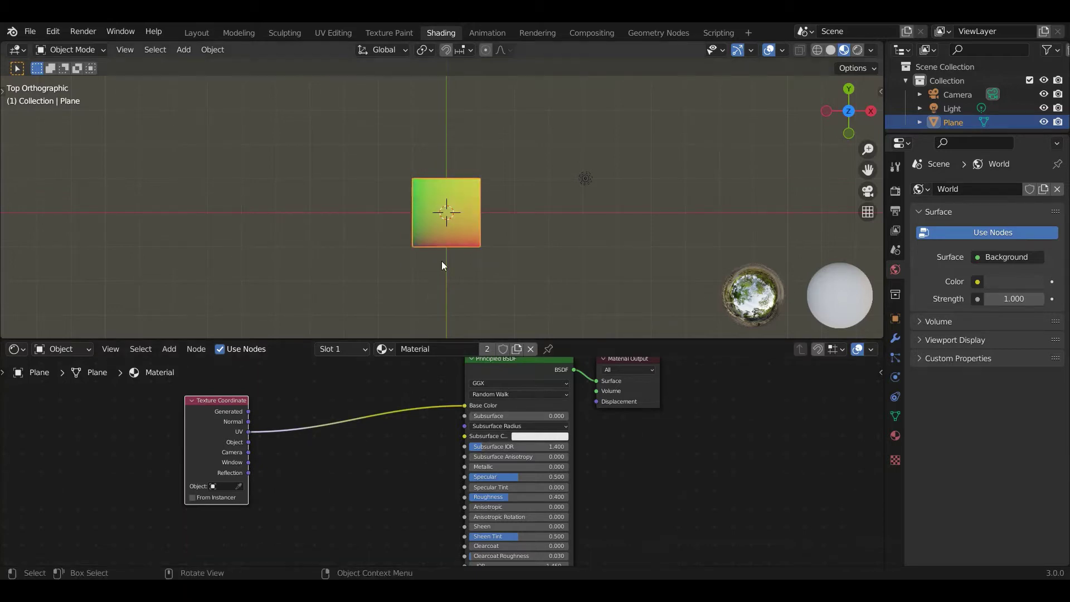
pyautogui.scroll(2, 444, 265)
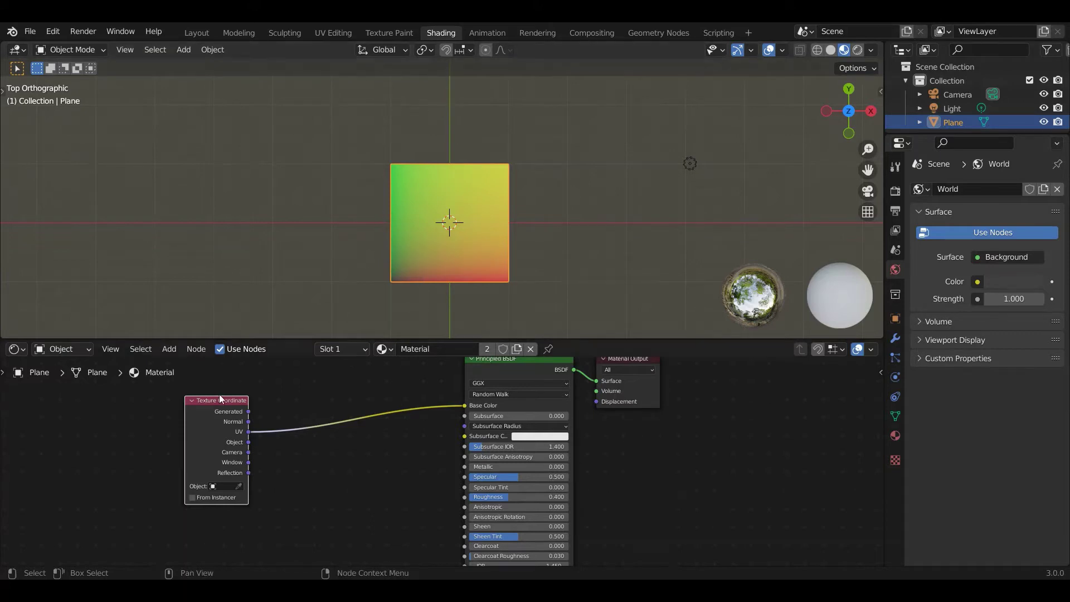
# Move the Texture Coordinate node left and add a Vector Math node beside it.
pyautogui.moveTo(295, 414); pyautogui.dragTo(340, 412, button='middle')
pyautogui.moveTo(350, 417); pyautogui.dragTo(229, 411)
pyautogui.click(166, 351)
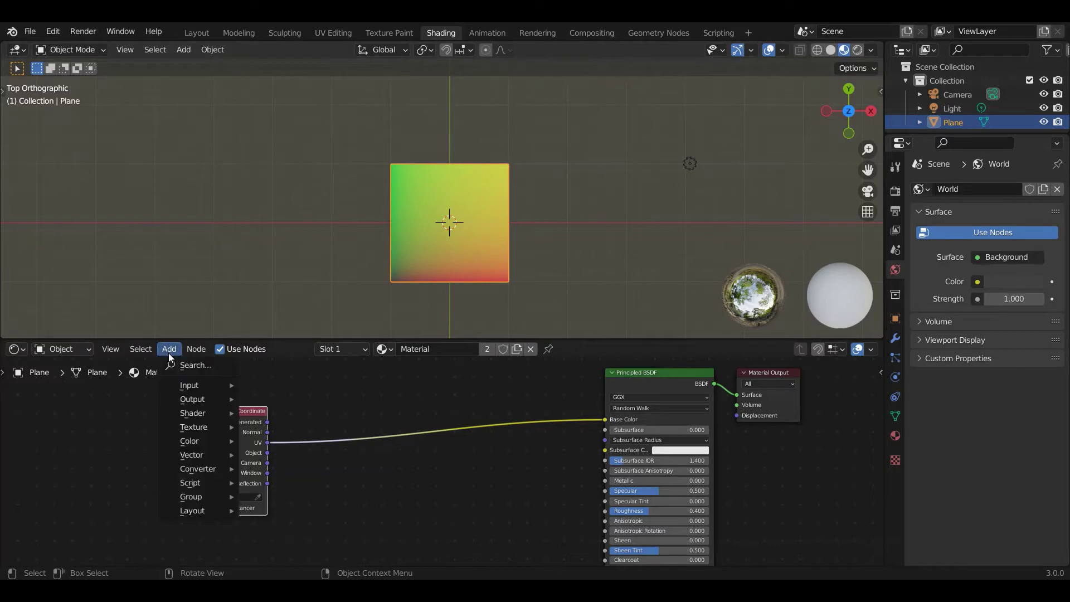
pyautogui.moveTo(206, 454)
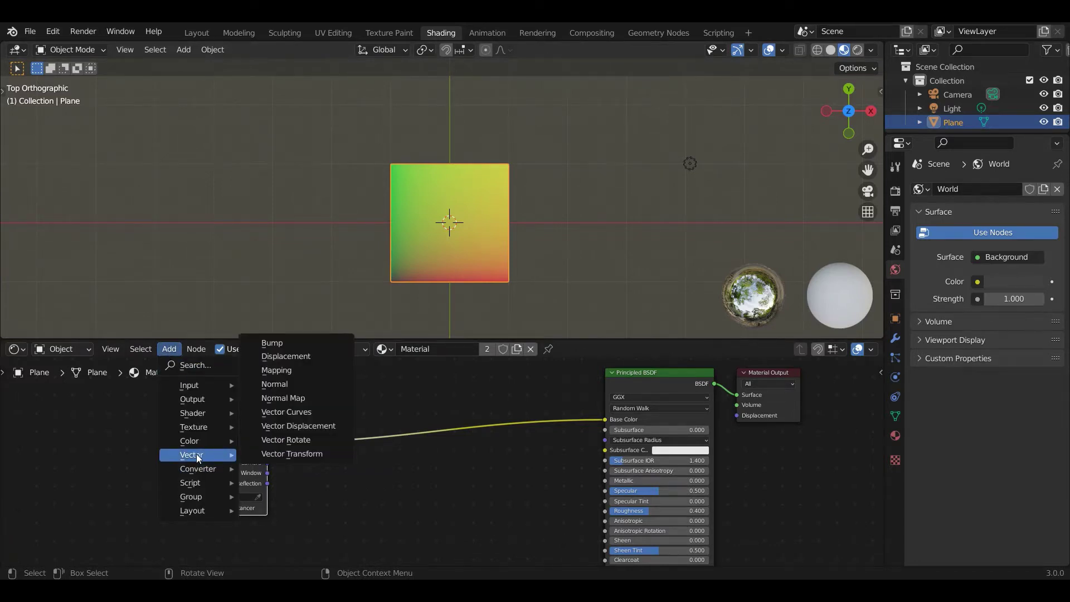
pyautogui.click(271, 453)
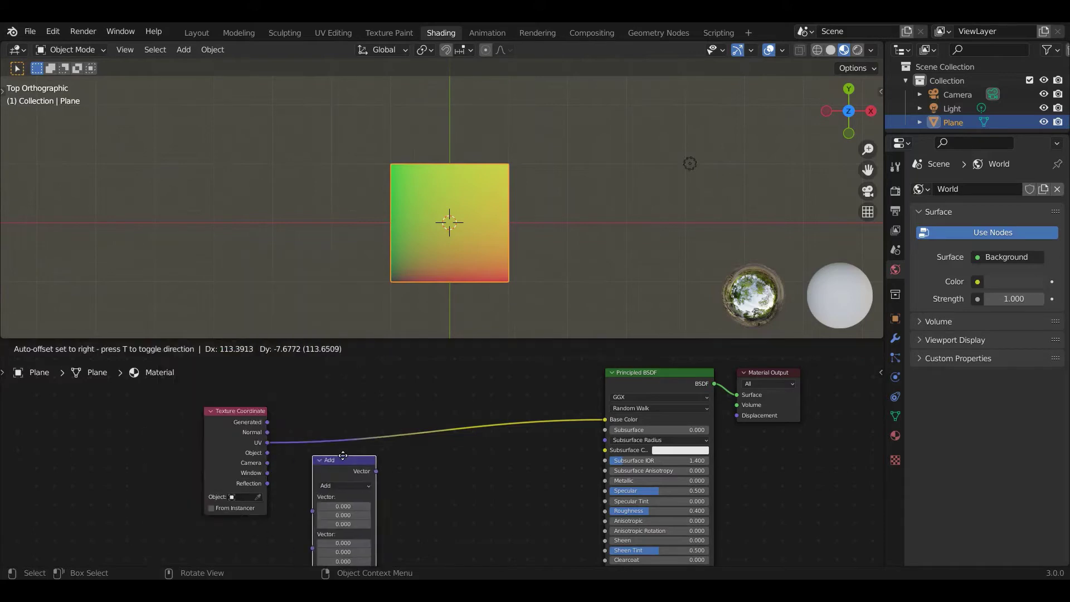
pyautogui.click(339, 406)
pyautogui.scroll(3, 428, 480)
# Set the Vector Math node to Distance and feed its Value into Base Color.
pyautogui.click(363, 425)
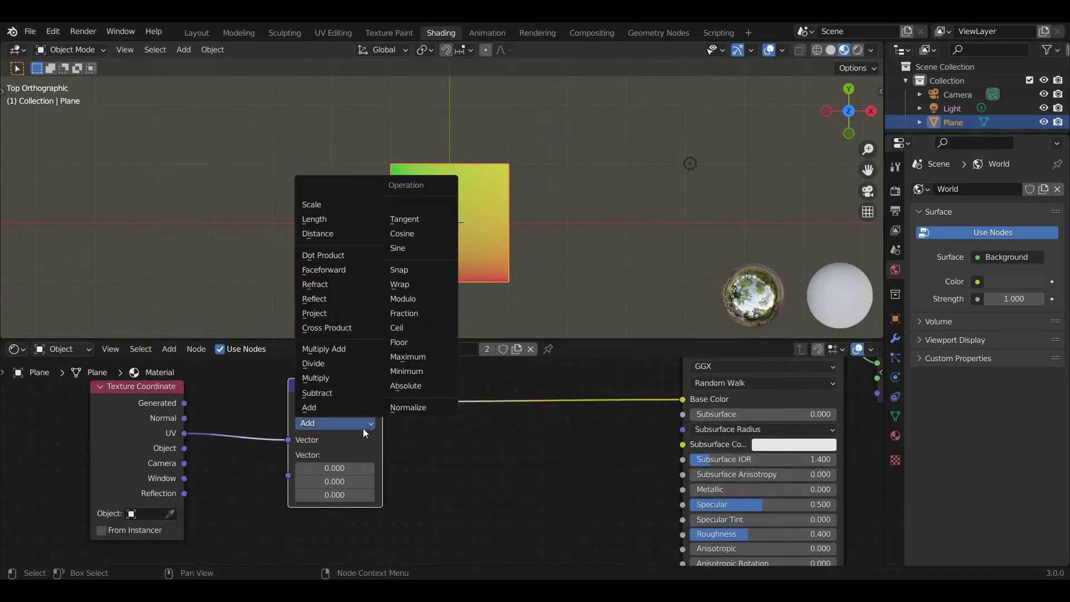
pyautogui.click(330, 233)
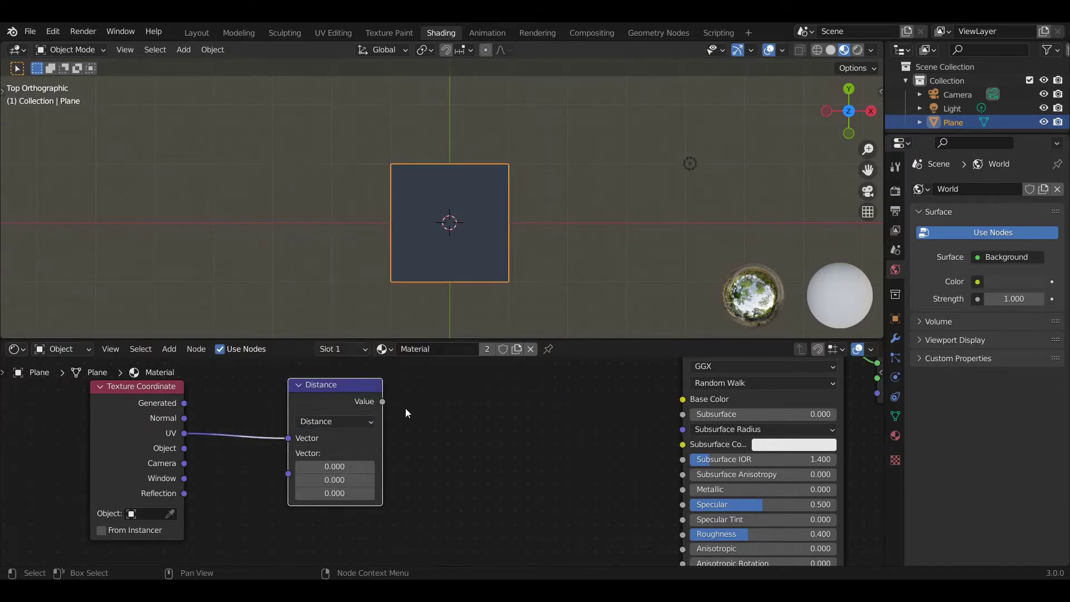
pyautogui.moveTo(383, 401); pyautogui.dragTo(683, 399)
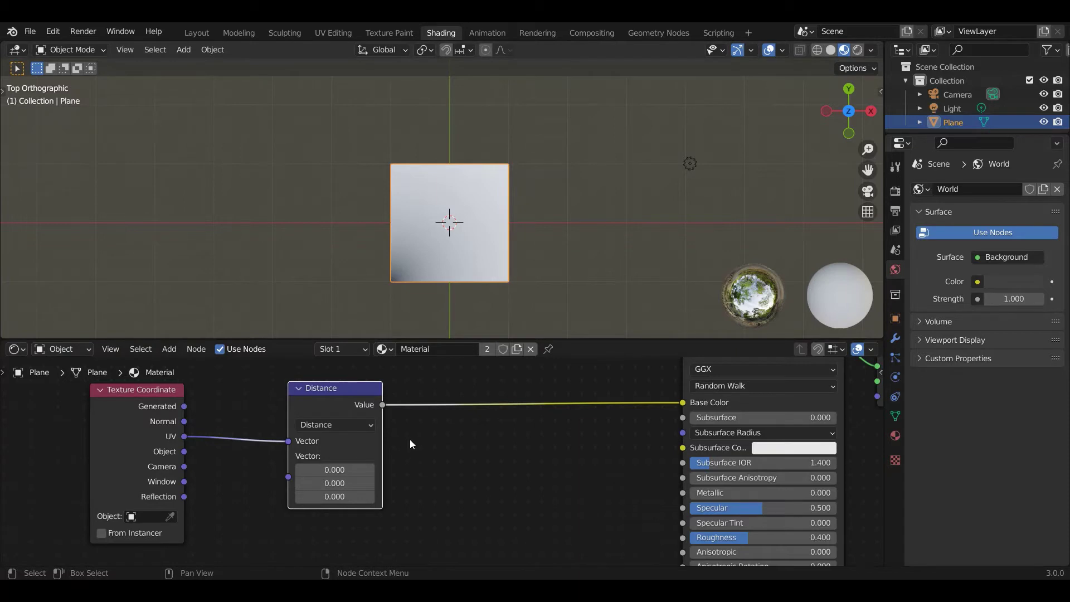
pyautogui.click(174, 350)
# Insert a Math node between Distance and Base Color, set to Less Than.
pyautogui.click(170, 353)
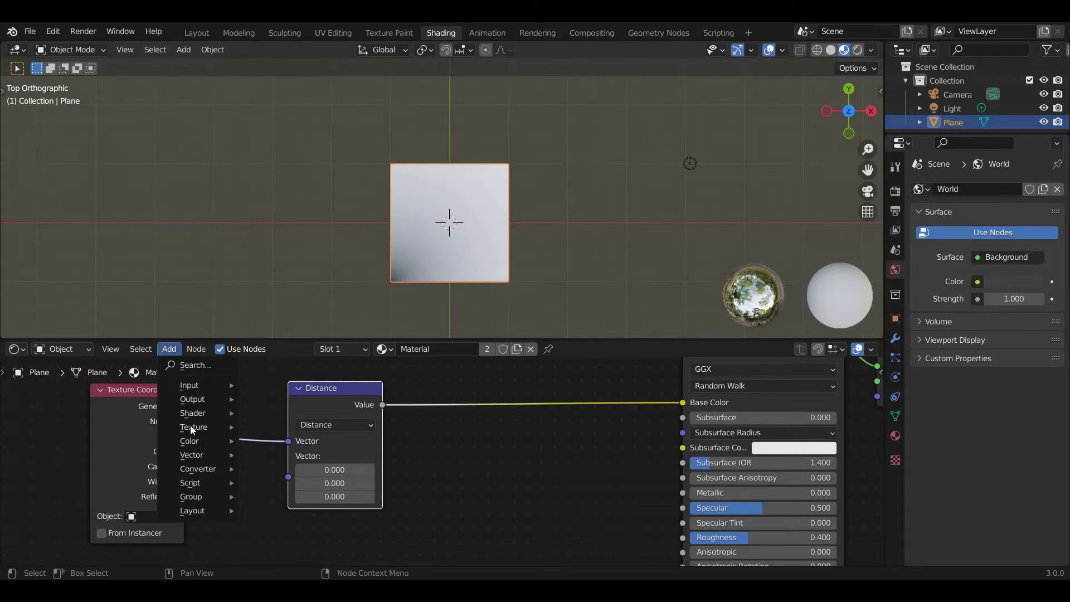
pyautogui.moveTo(207, 467)
pyautogui.click(271, 370)
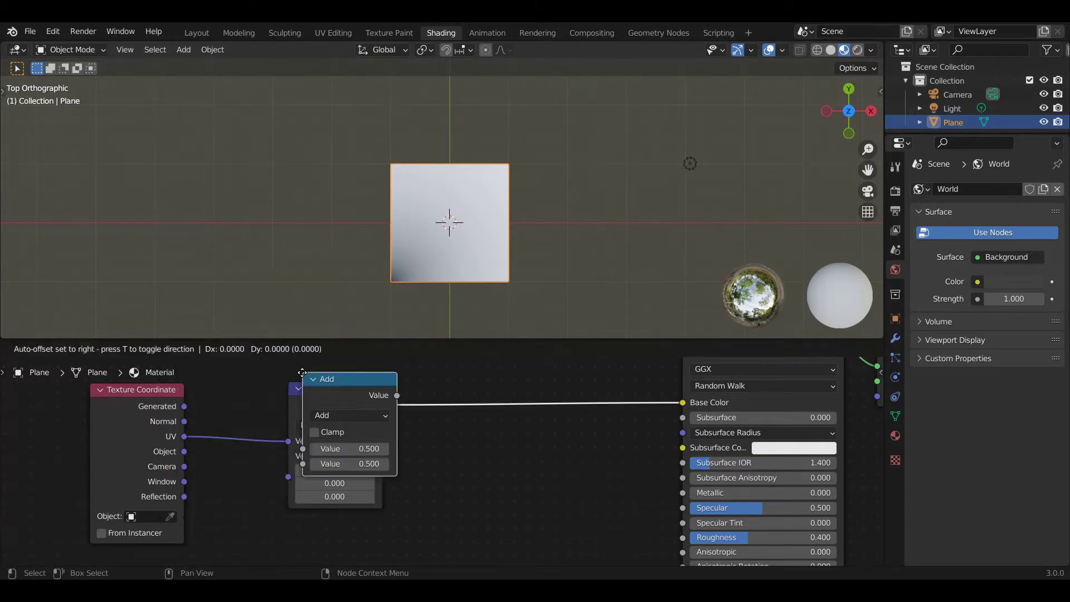
pyautogui.click(454, 382)
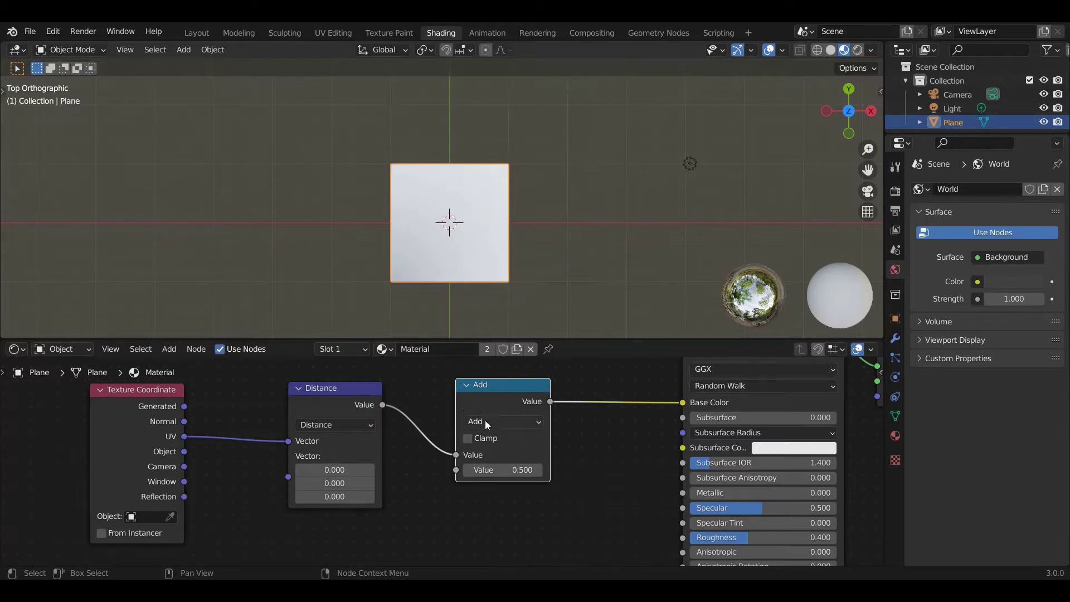
pyautogui.click(485, 421)
pyautogui.click(599, 283)
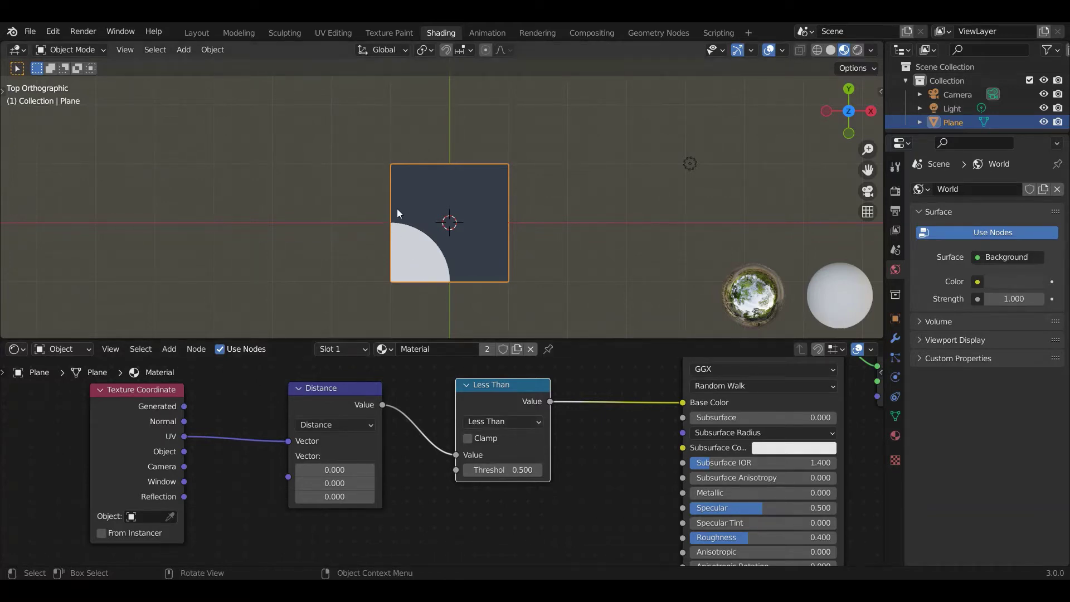
# Set the Less Than Threshold to 0.5.
pyautogui.doubleClick(503, 470)
pyautogui.write('1.3')
pyautogui.press('Return')
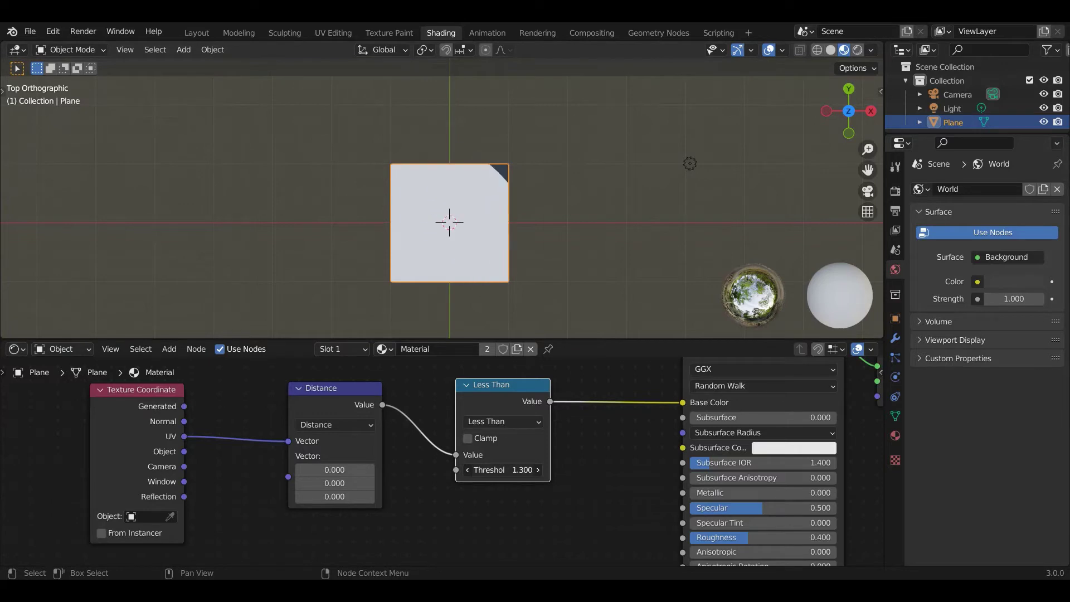
pyautogui.moveTo(503, 470)
pyautogui.mouseDown()
pyautogui.moveTo(552, 470)
pyautogui.moveTo(515, 474)
pyautogui.mouseUp()
pyautogui.click(516, 474)
pyautogui.write('0.5')
pyautogui.press('Return')
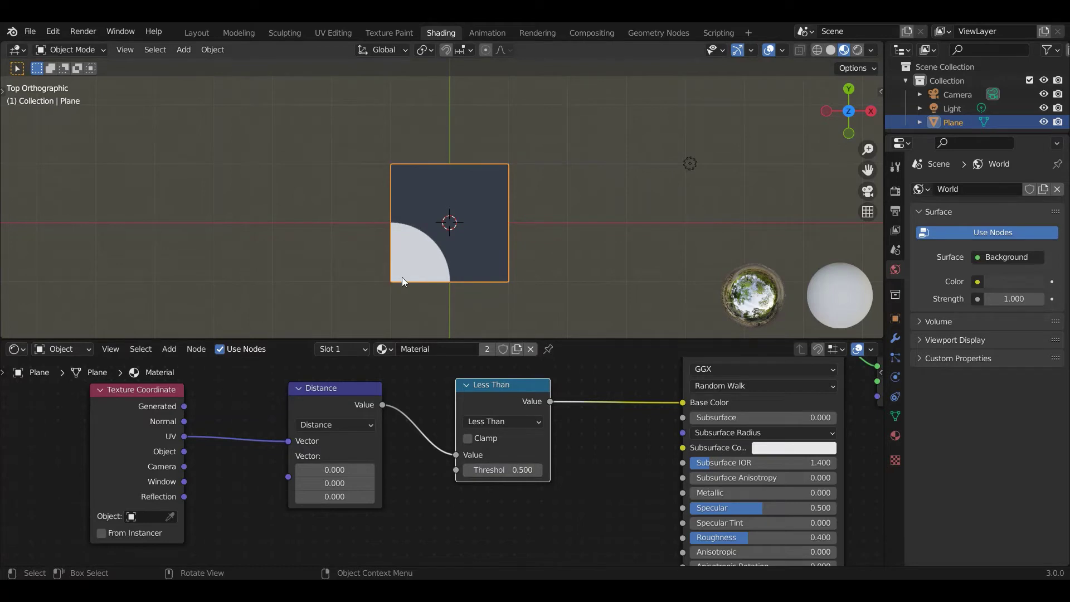
# Drop a Vector Math node onto the UV-to-Distance link.
pyautogui.scroll(-2, 227, 454)
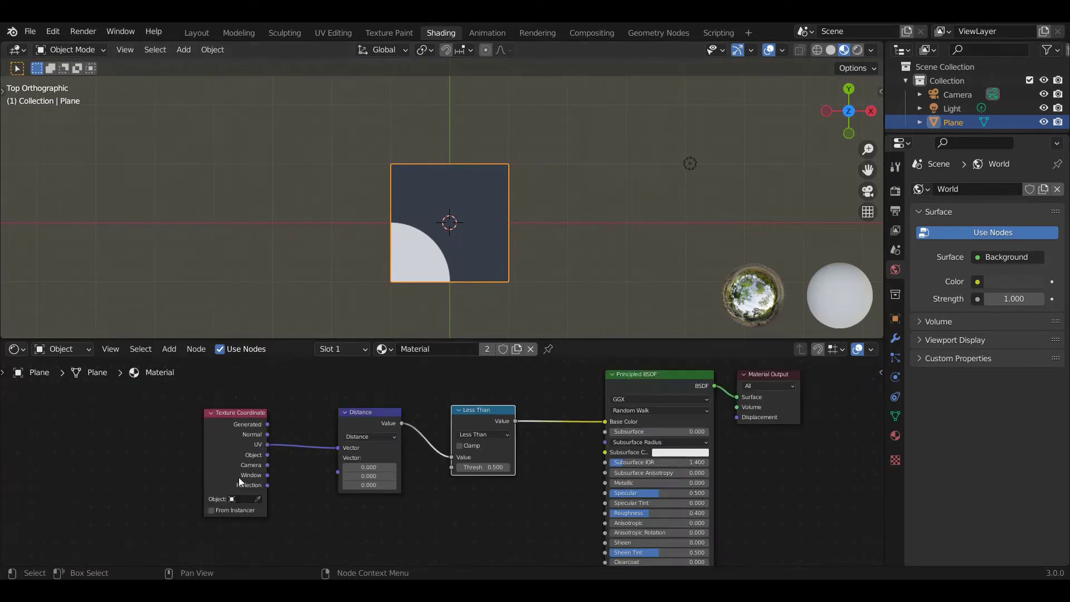
pyautogui.keyDown('ctrl'); pyautogui.hscroll(-2, 239, 477); pyautogui.keyUp('ctrl')
pyautogui.moveTo(287, 401); pyautogui.dragTo(189, 403)
pyautogui.moveTo(355, 422); pyautogui.dragTo(325, 443, button='middle')
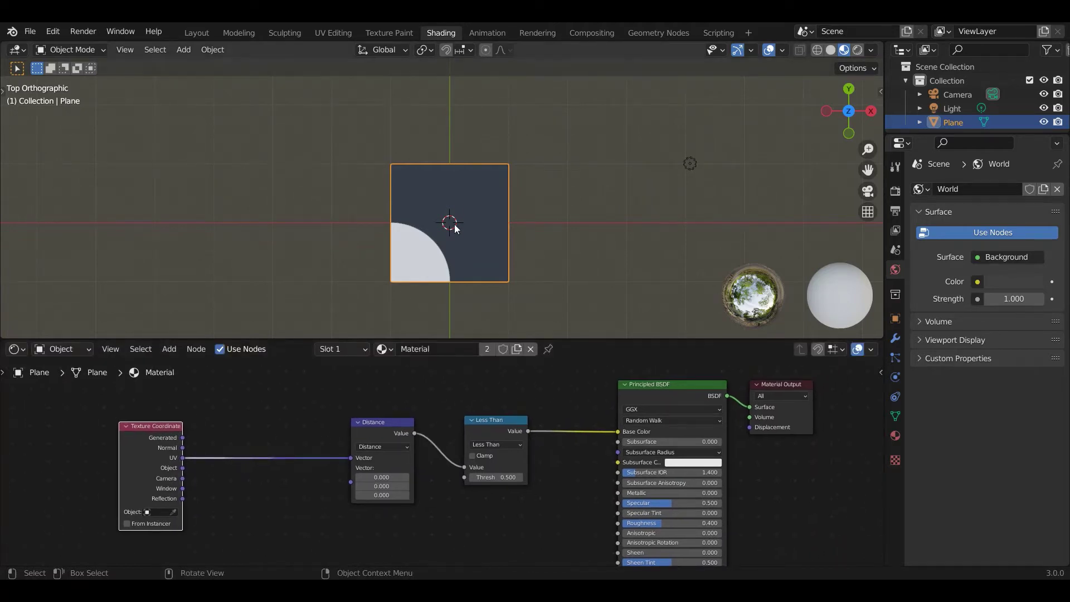
pyautogui.click(166, 350)
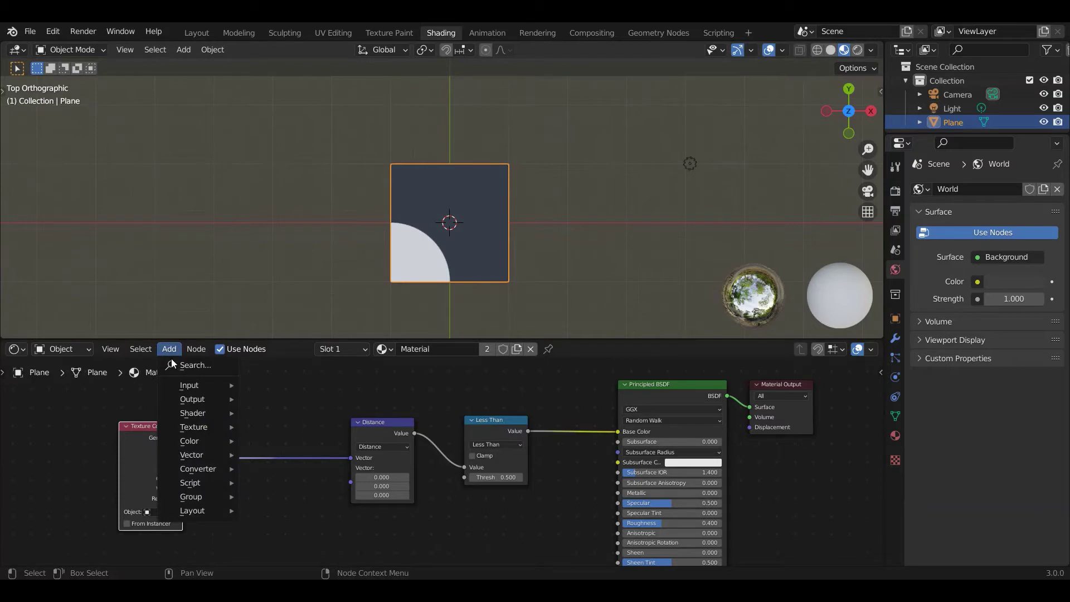
pyautogui.moveTo(214, 469)
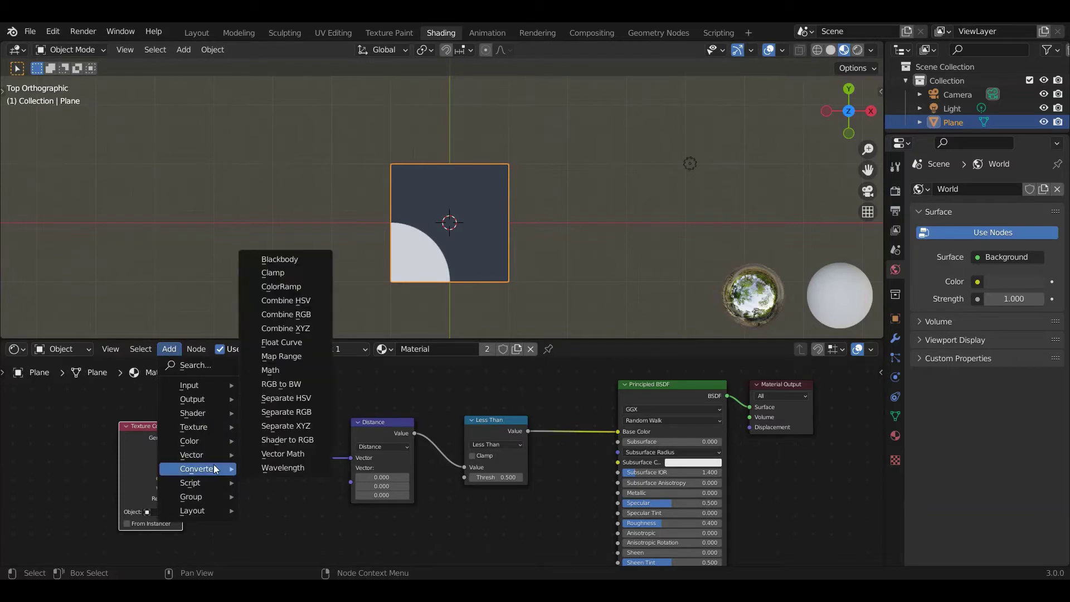
pyautogui.click(275, 454)
pyautogui.click(272, 439)
pyautogui.scroll(3, 289, 507)
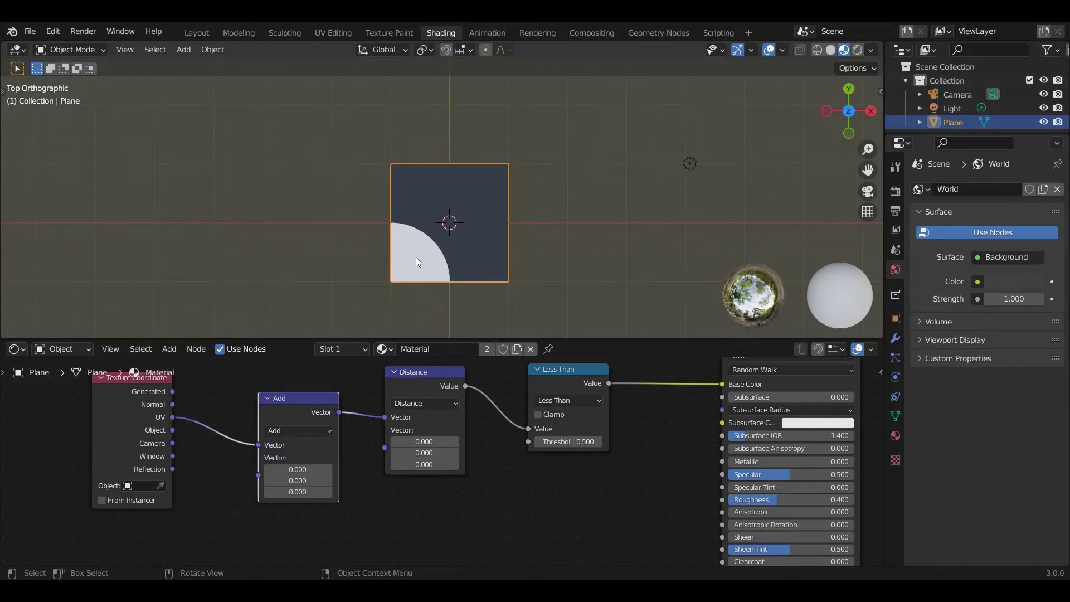
# Set the Add node's vector to -0.5 on X and Y to centre the circle.
pyautogui.click(270, 470)
pyautogui.click(269, 470)
pyautogui.click(269, 470)
pyautogui.click(270, 470)
pyautogui.click(269, 470)
pyautogui.click(268, 480)
pyautogui.click(268, 481)
pyautogui.click(267, 480)
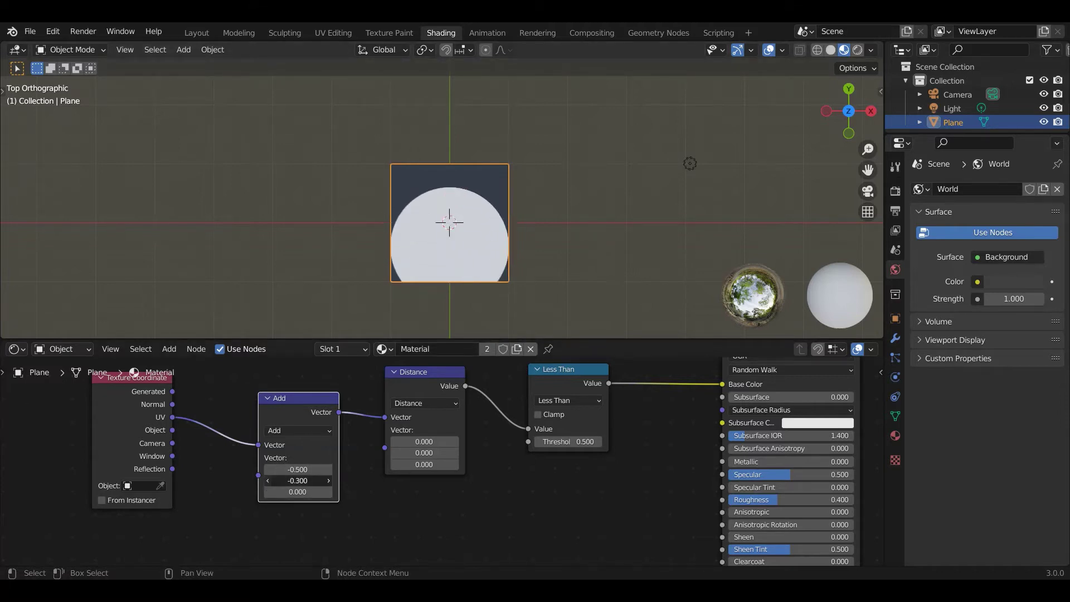
pyautogui.click(267, 480)
pyautogui.click(267, 481)
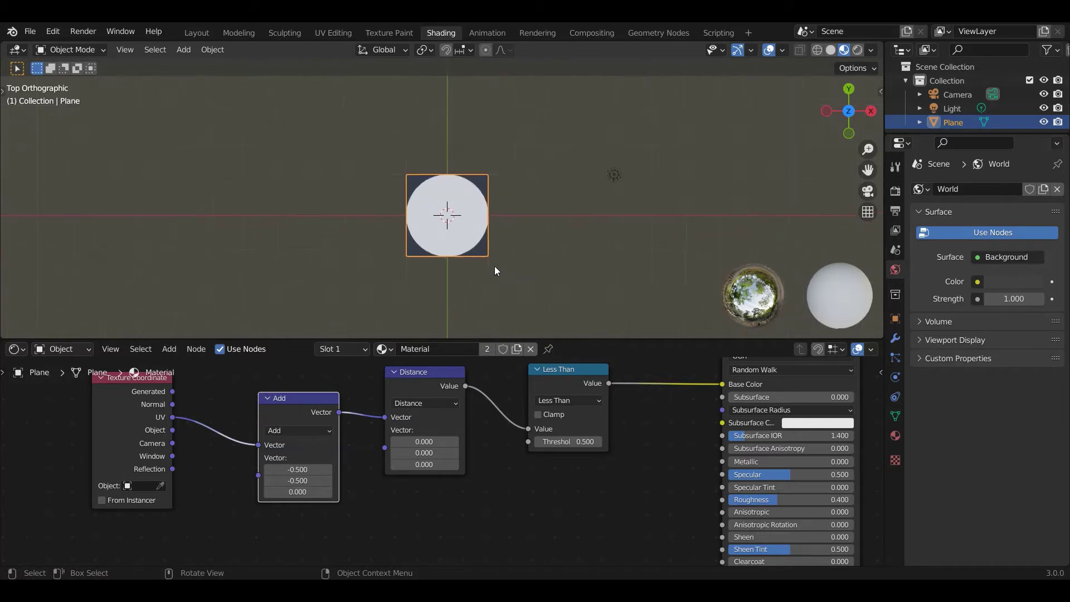
# Box-select the Add, Distance and Less Than nodes.
pyautogui.moveTo(472, 510); pyautogui.dragTo(472, 512, button='middle')
pyautogui.scroll(-4, 447, 530)
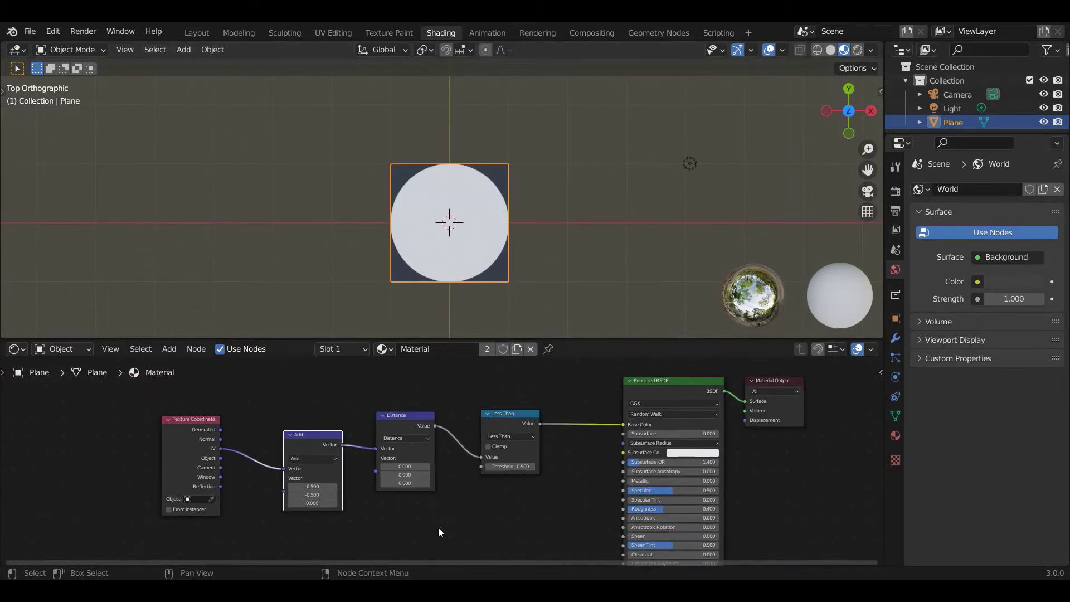
pyautogui.moveTo(272, 400); pyautogui.dragTo(530, 510)
# Group the selected nodes with Ctrl+G and inspect them inside the group.
pyautogui.hotkey('ctrl', 'g')
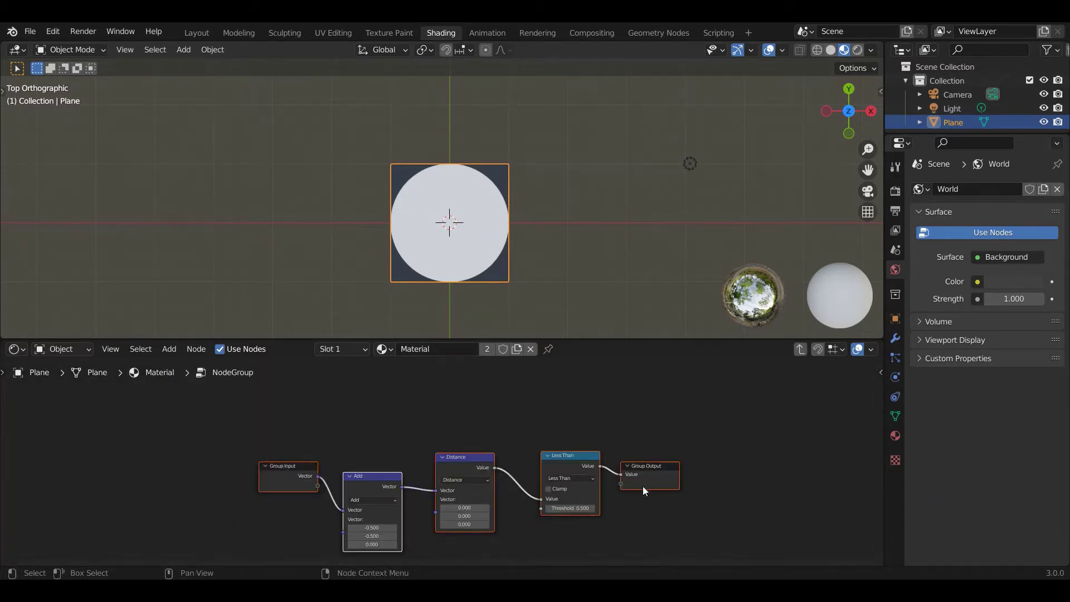
pyautogui.click(490, 456)
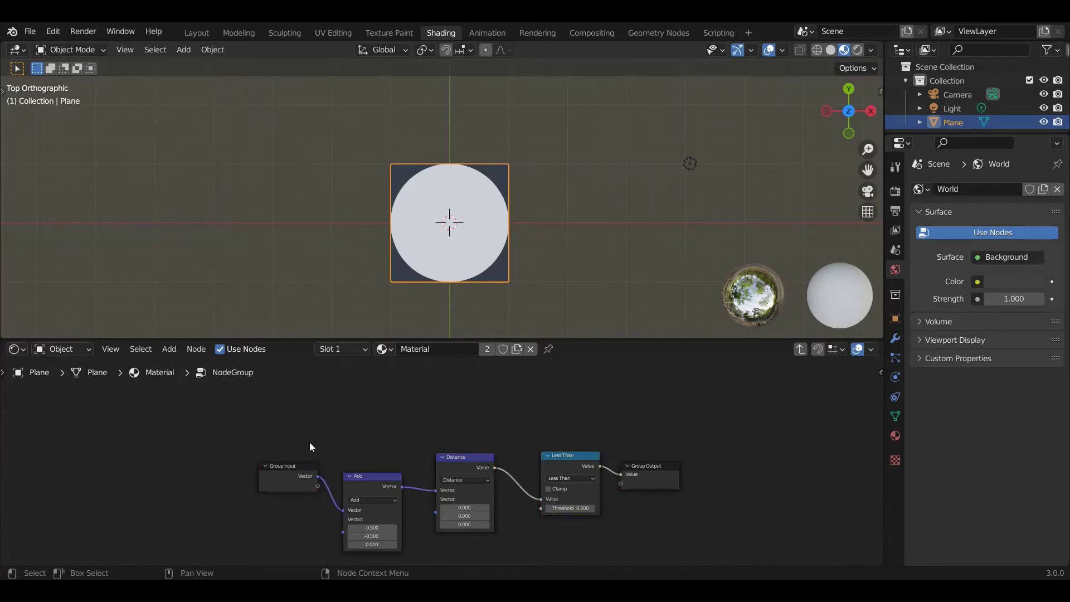
pyautogui.moveTo(353, 422); pyautogui.dragTo(581, 538)
pyautogui.click(469, 395)
# Return to the material tree and rename the group node 'circle'.
pyautogui.click(803, 348)
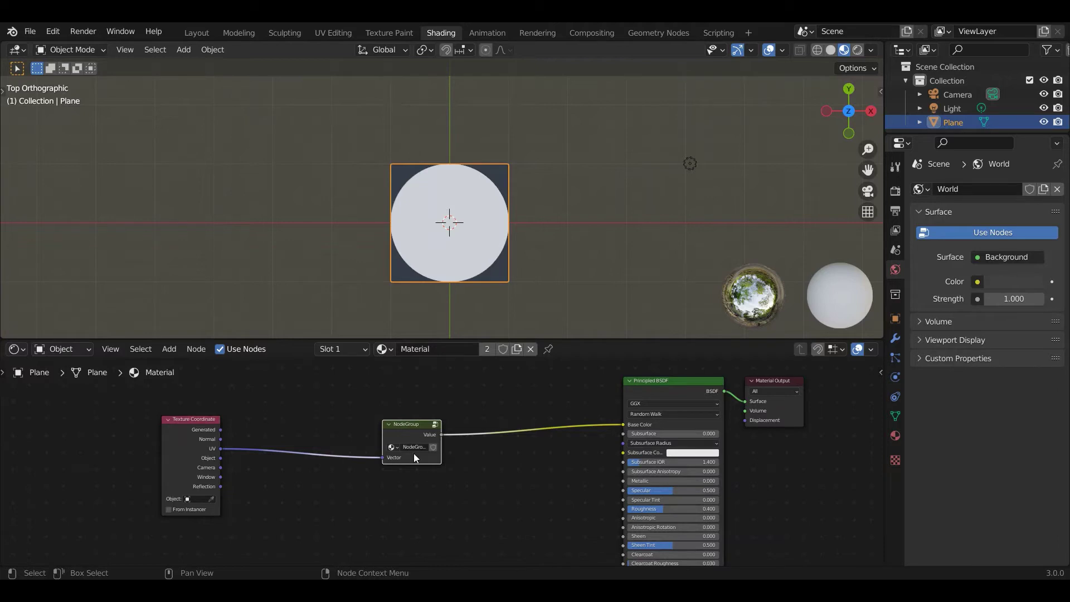
pyautogui.write('circle')
pyautogui.press('Return')
pyautogui.scroll(1, 390, 446)
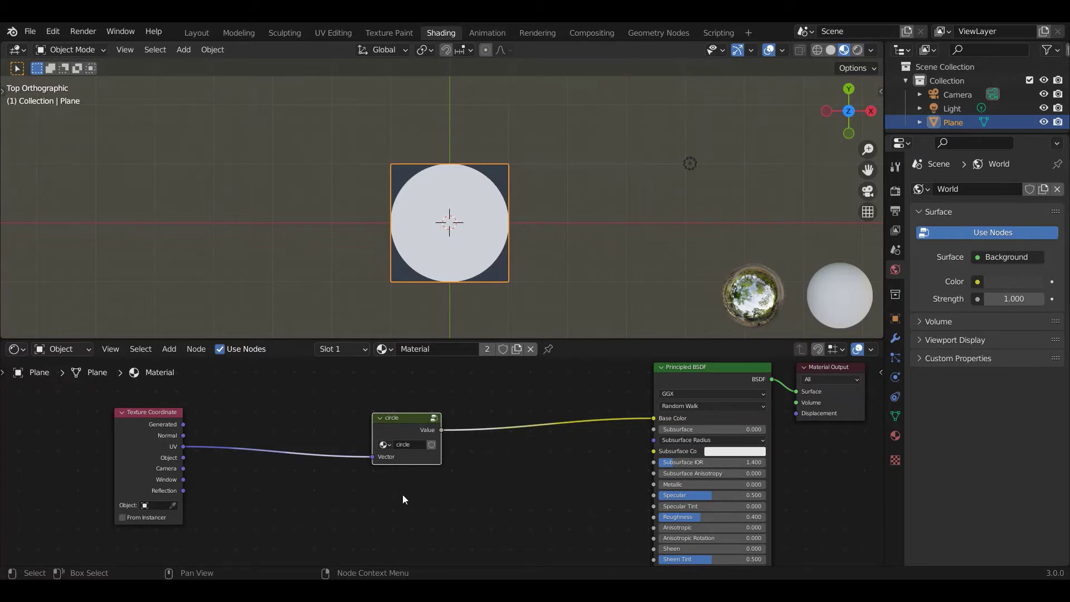
# Insert a Vector Math node set to Scale between UV and the circle group.
pyautogui.moveTo(387, 423); pyautogui.dragTo(411, 387)
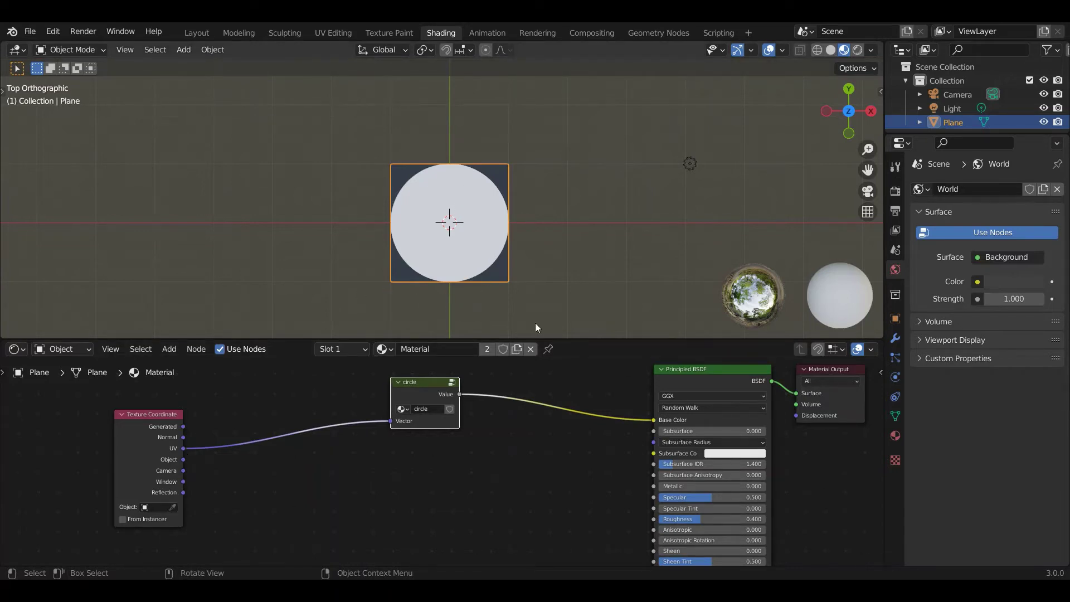
pyautogui.moveTo(172, 340); pyautogui.dragTo(172, 342)
pyautogui.click(169, 351)
pyautogui.moveTo(222, 430)
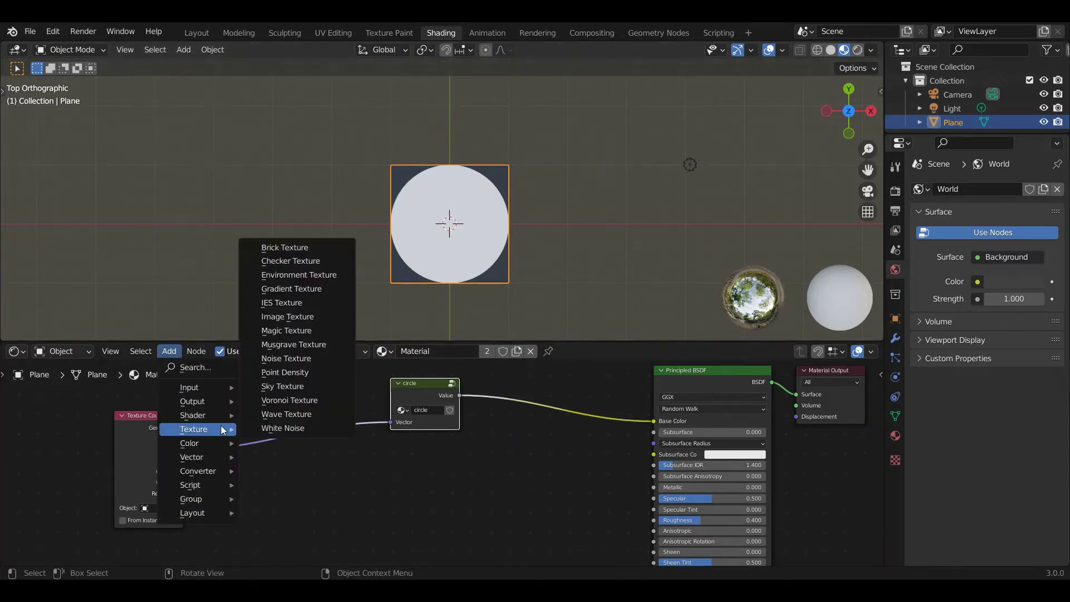
pyautogui.moveTo(217, 471)
pyautogui.click(266, 453)
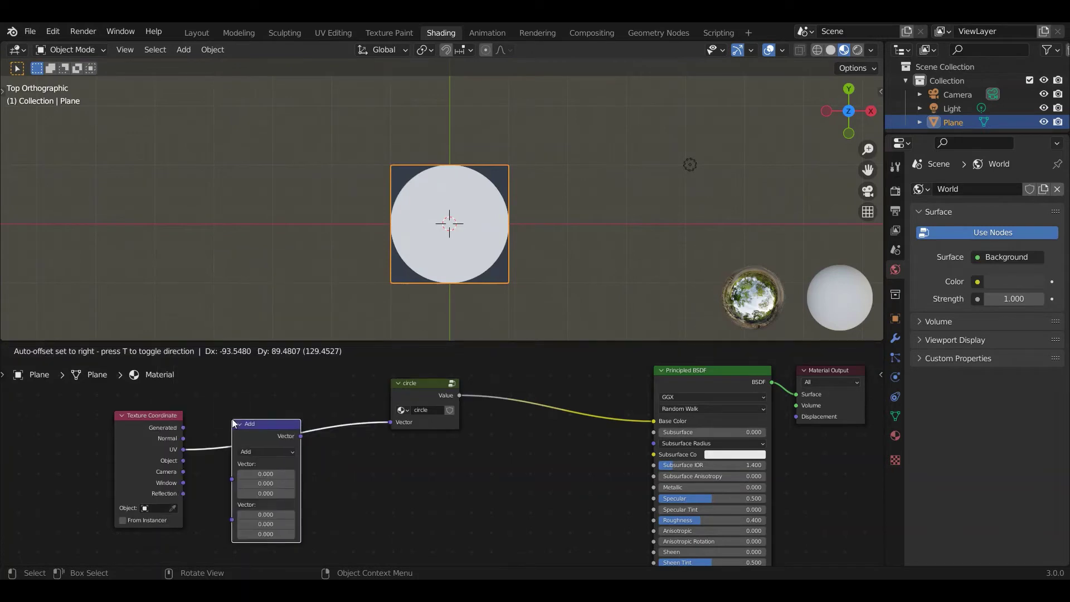
pyautogui.click(232, 421)
pyautogui.click(273, 453)
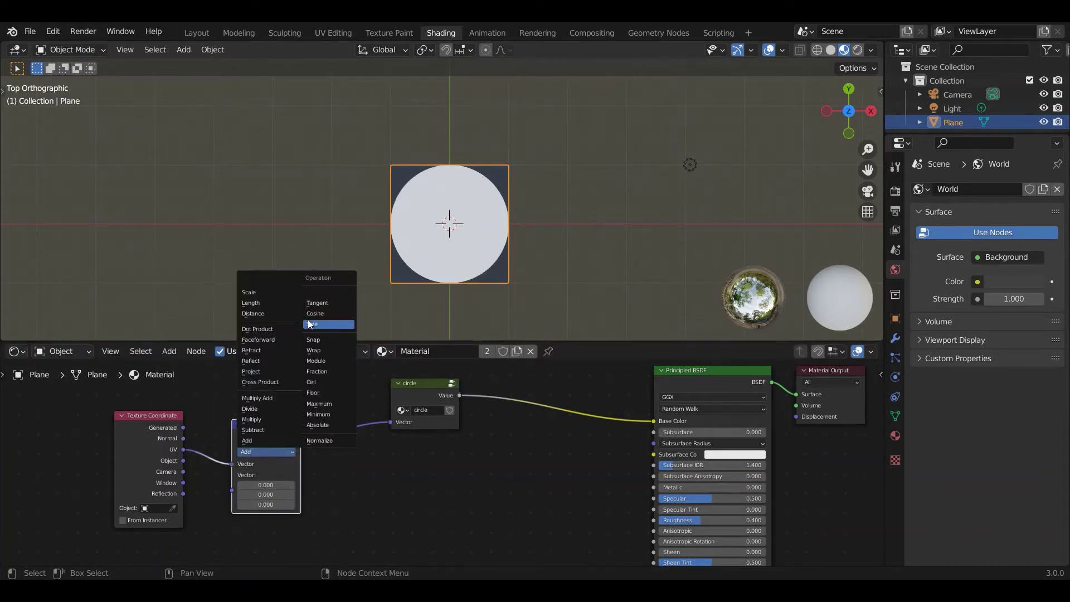
pyautogui.click(276, 292)
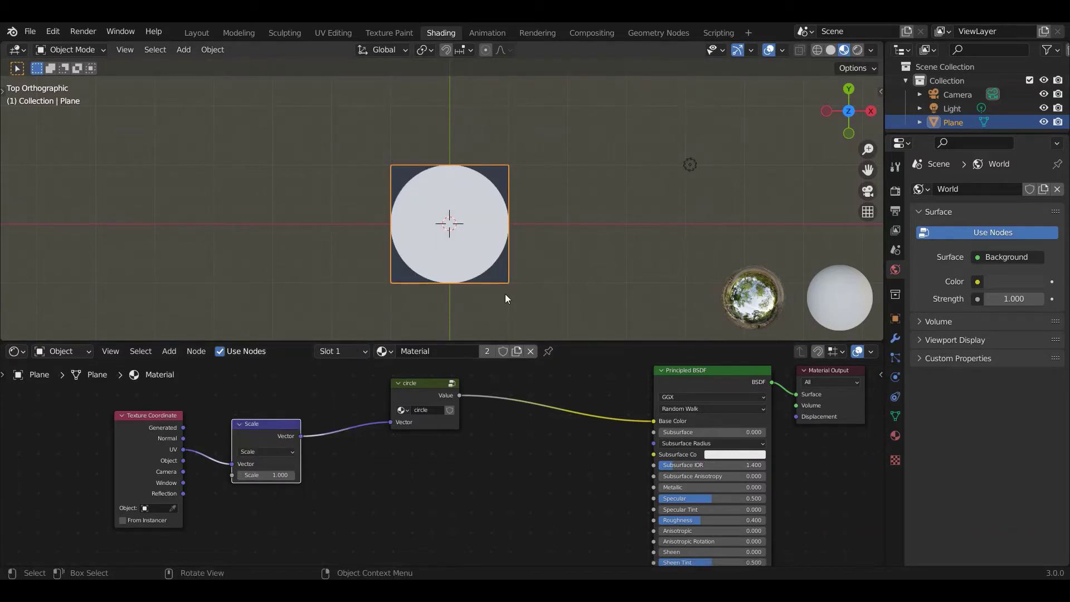
# Set the Scale factor to 10.
pyautogui.moveTo(266, 475); pyautogui.dragTo(308, 475)
pyautogui.click(239, 475)
pyautogui.write('10')
pyautogui.press('Return')
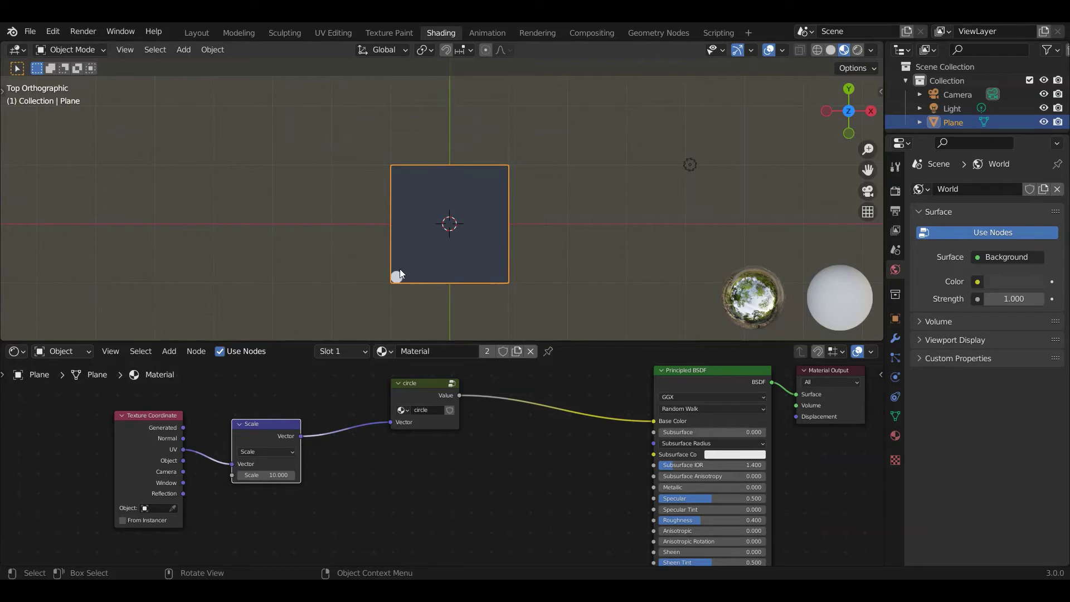
# Link the scaled vector output to Base Color to preview it on the plane.
pyautogui.moveTo(302, 434); pyautogui.dragTo(654, 421)
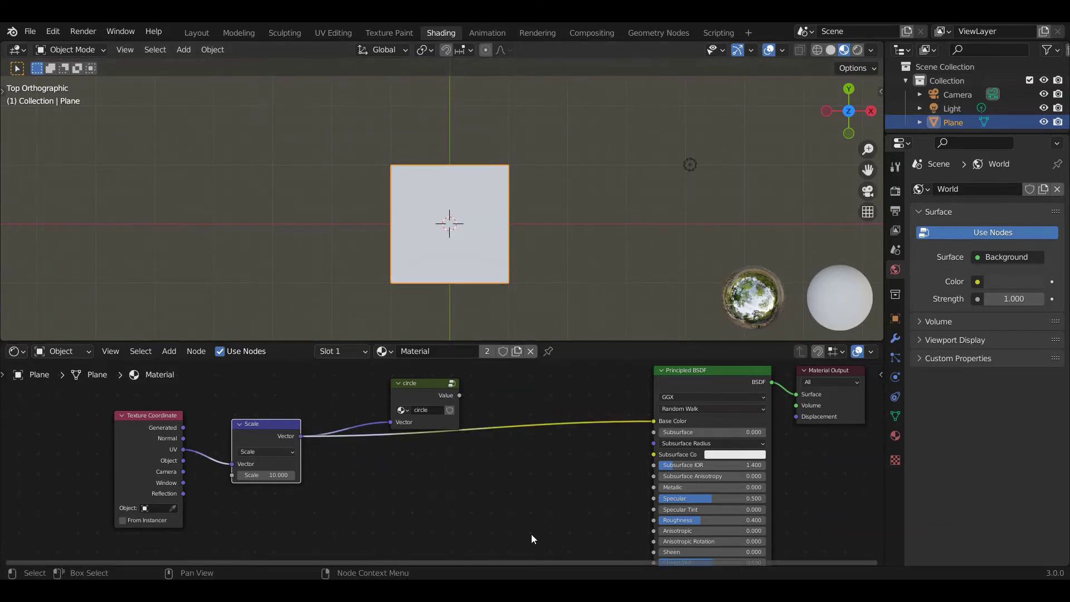
pyautogui.moveTo(416, 386); pyautogui.dragTo(453, 365)
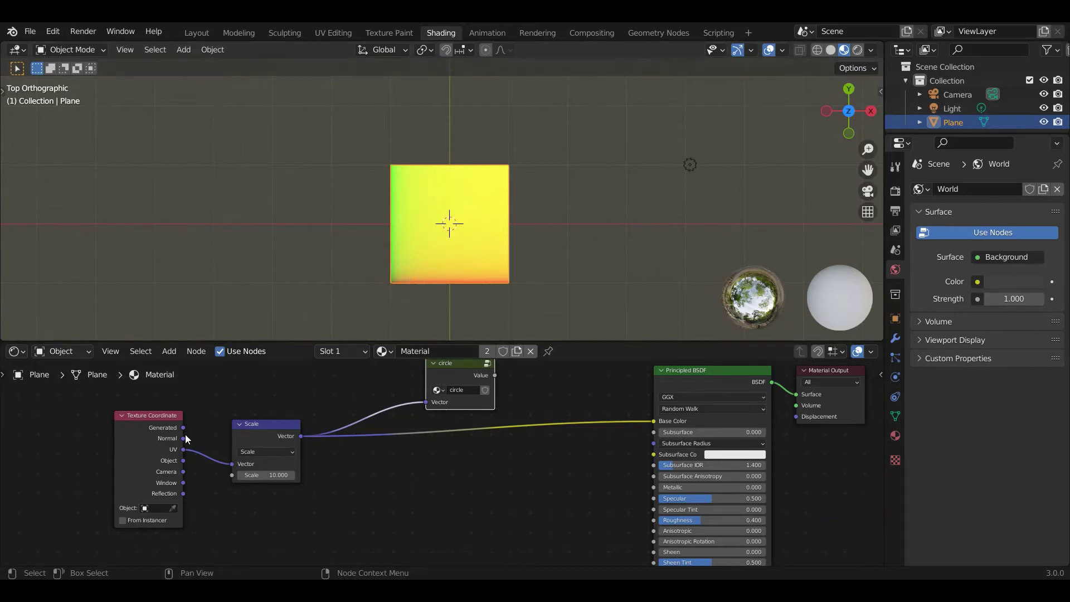
pyautogui.moveTo(184, 449); pyautogui.dragTo(660, 416)
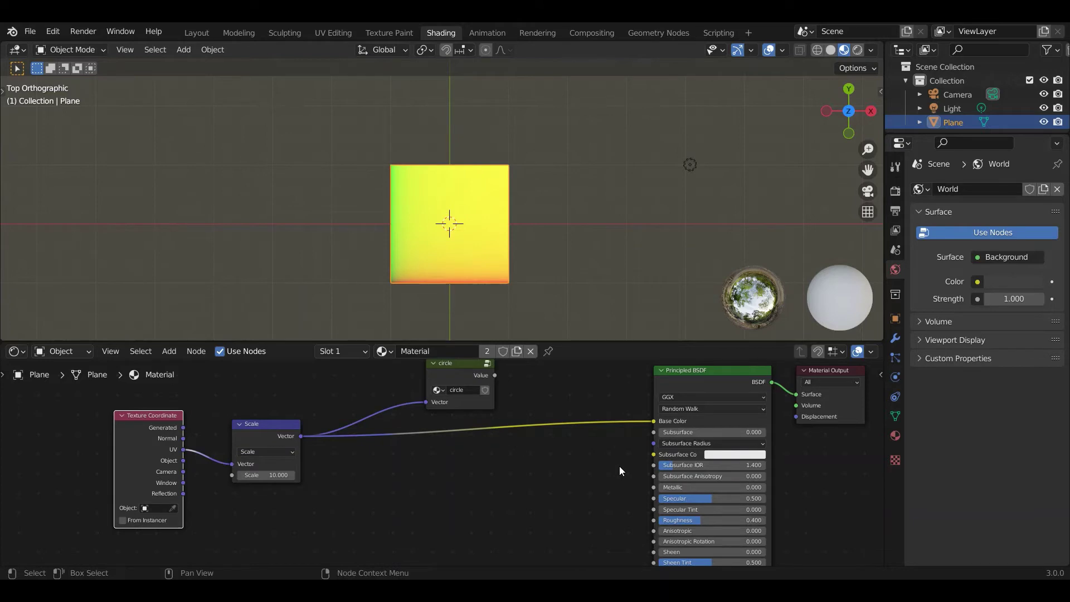
pyautogui.moveTo(184, 450); pyautogui.dragTo(655, 423)
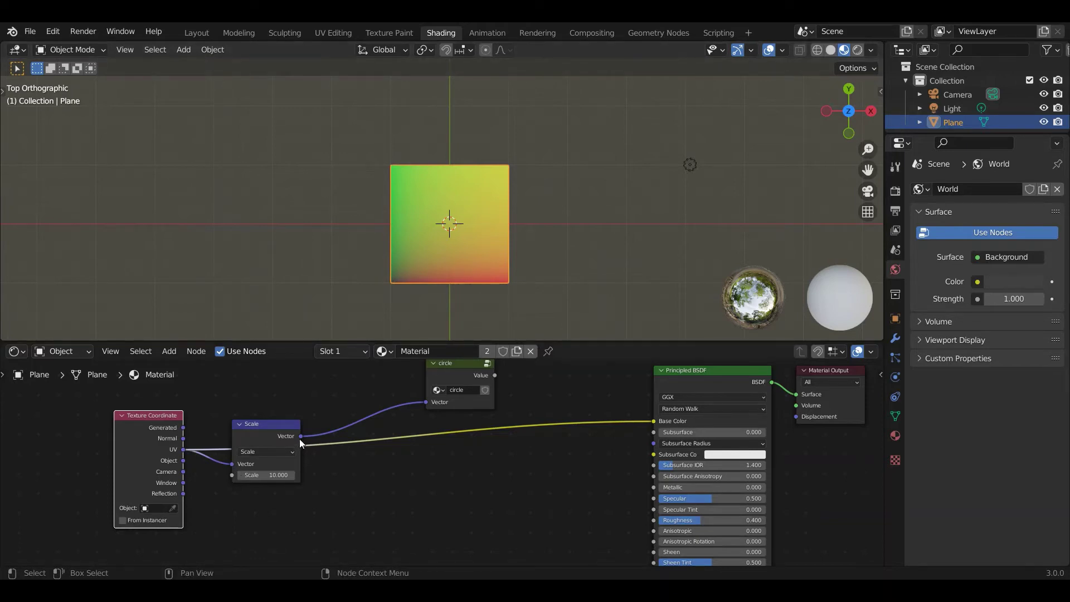
pyautogui.moveTo(302, 435); pyautogui.dragTo(657, 417)
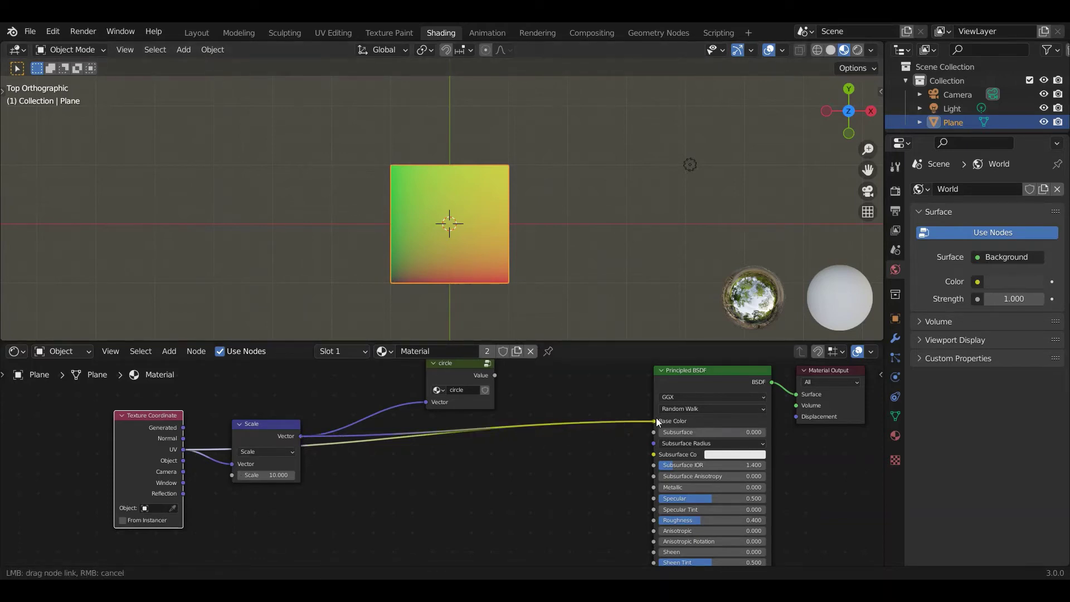
pyautogui.moveTo(657, 417); pyautogui.dragTo(658, 419)
pyautogui.moveTo(373, 413); pyautogui.dragTo(493, 451, button='middle')
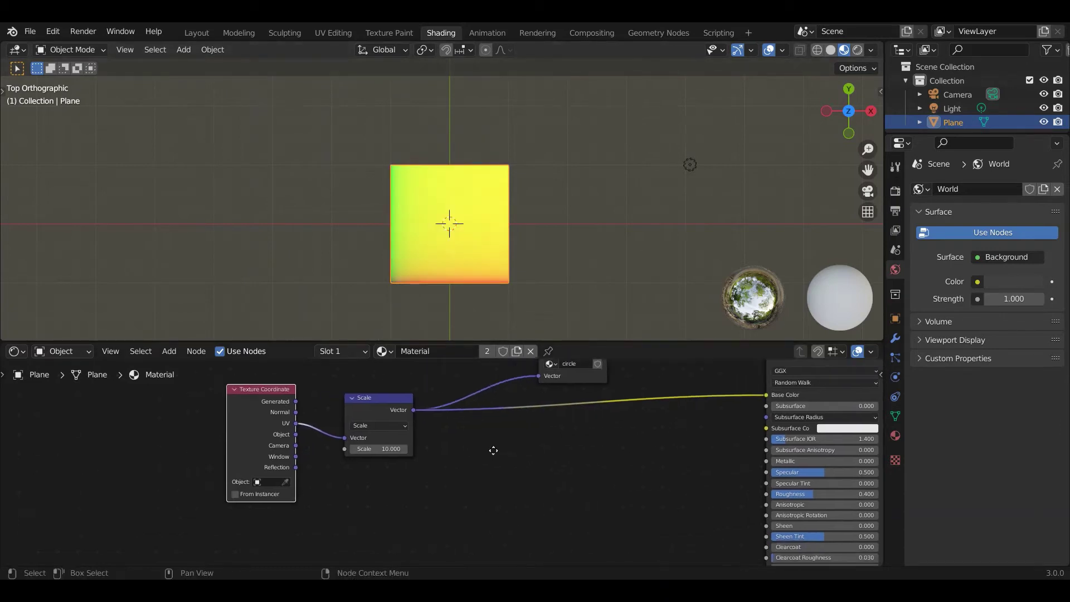
pyautogui.scroll(1, 460, 454)
# Insert a Vector Math Add node between UV and the Scale node.
pyautogui.moveTo(245, 378); pyautogui.dragTo(110, 396)
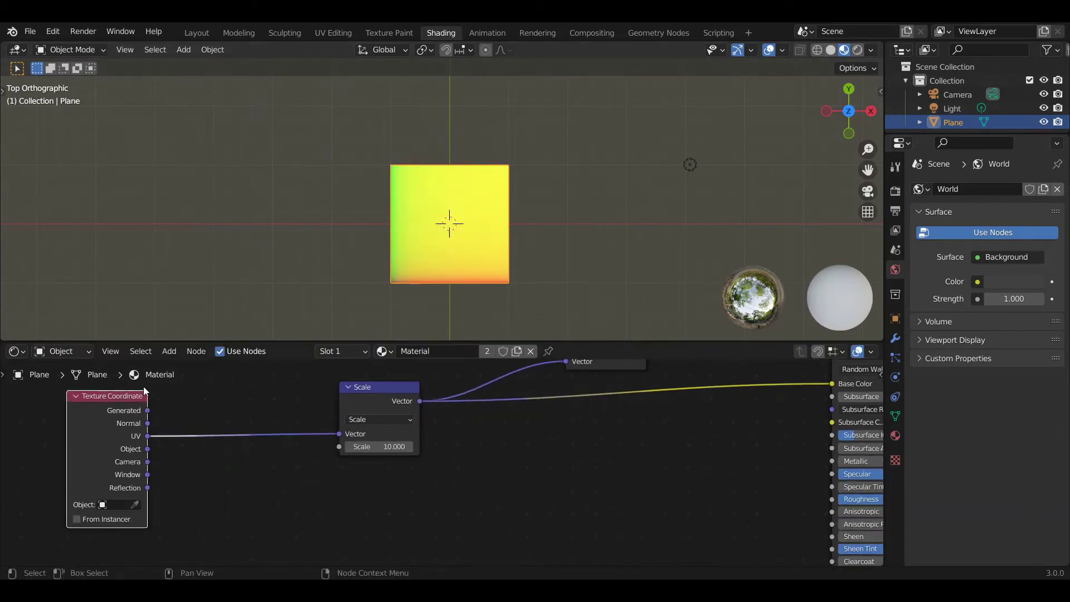
pyautogui.click(179, 353)
pyautogui.moveTo(205, 460)
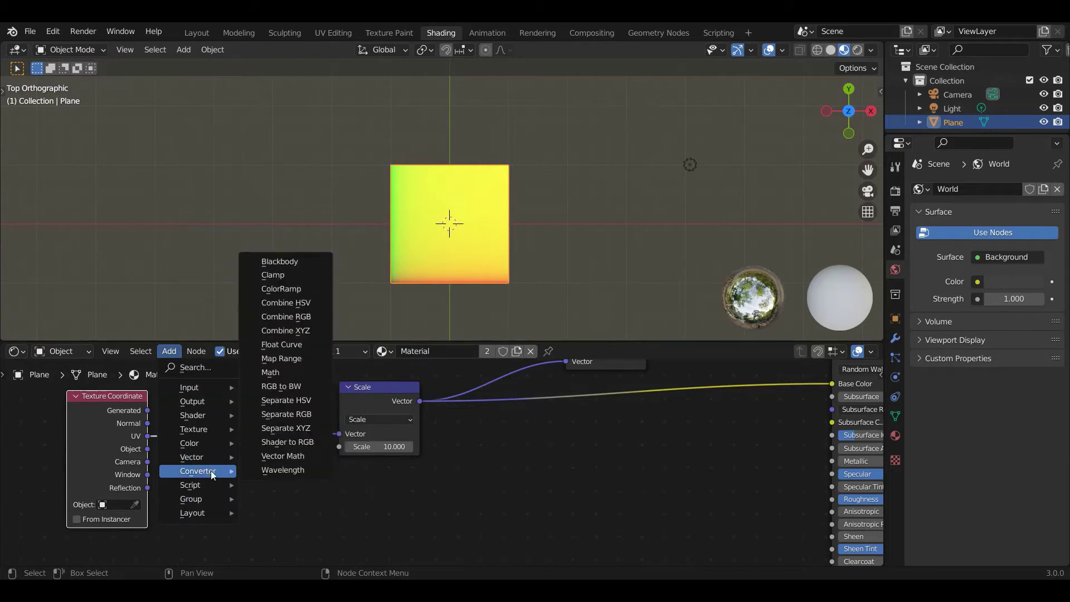
pyautogui.click(272, 453)
pyautogui.click(208, 402)
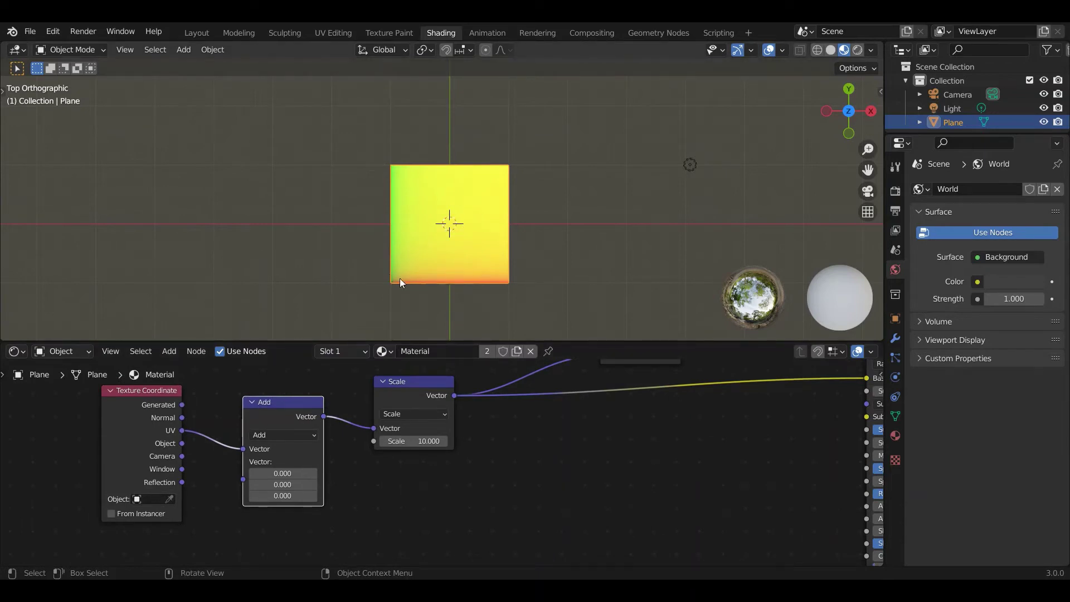
# Set the Add node's offset to -0.5 on X and Y.
pyautogui.click(254, 474)
pyautogui.moveTo(254, 474); pyautogui.dragTo(221, 485)
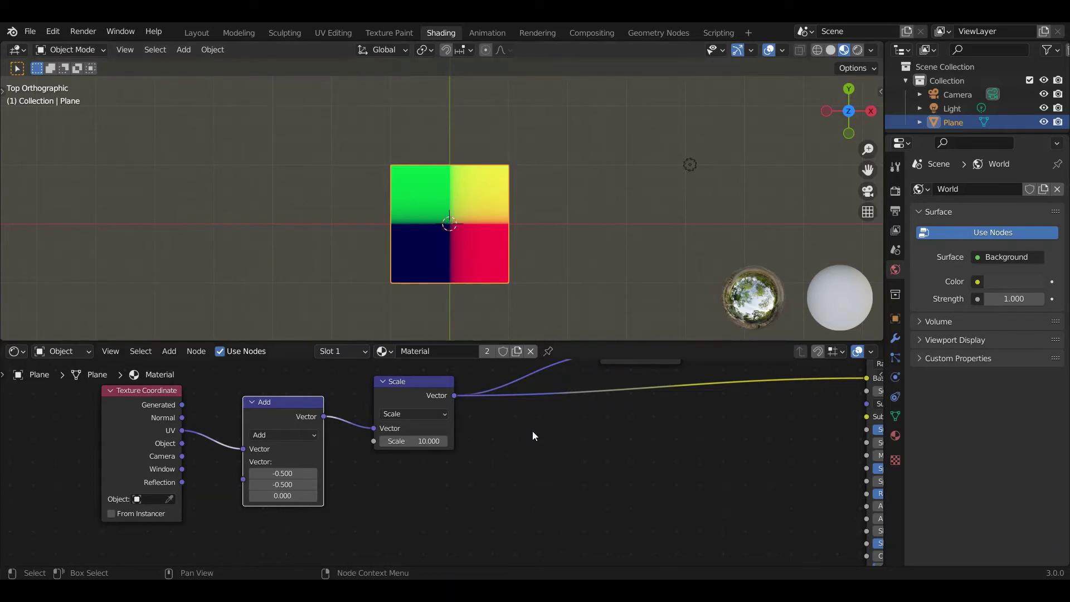
pyautogui.scroll(-3, 538, 436)
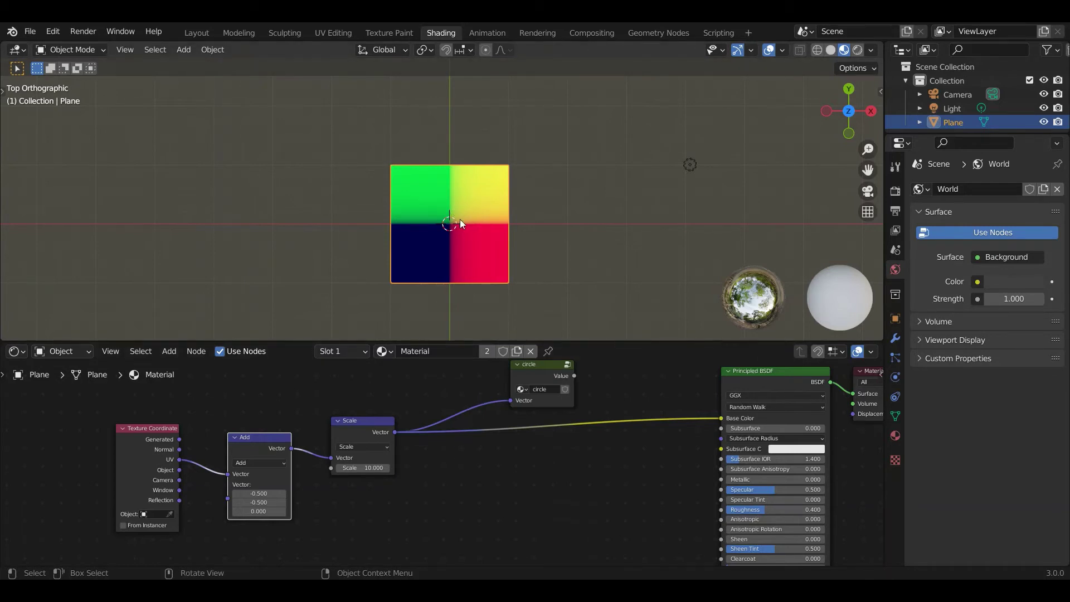
pyautogui.moveTo(530, 456); pyautogui.dragTo(431, 481, button='middle')
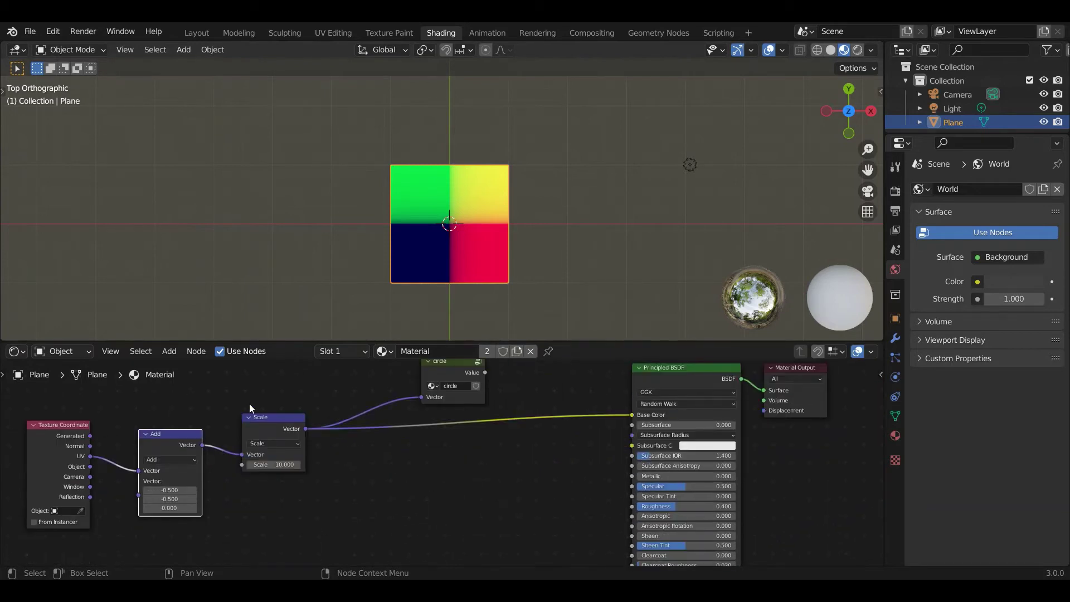
# Insert a Vector Math node set to Divide between Scale and the shader.
pyautogui.click(173, 355)
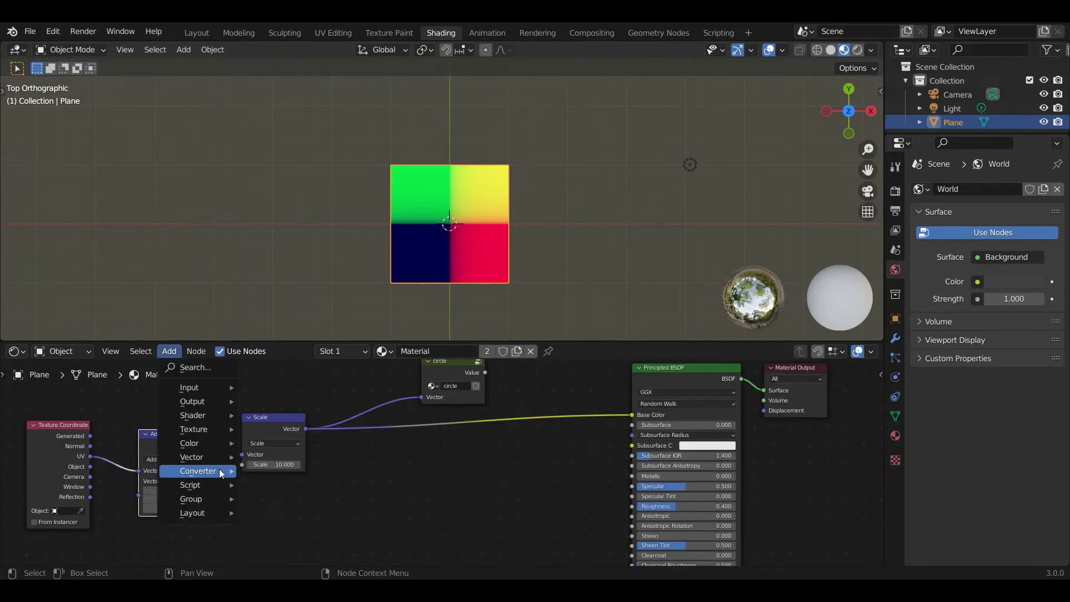
pyautogui.moveTo(232, 474)
pyautogui.click(277, 455)
pyautogui.click(459, 498)
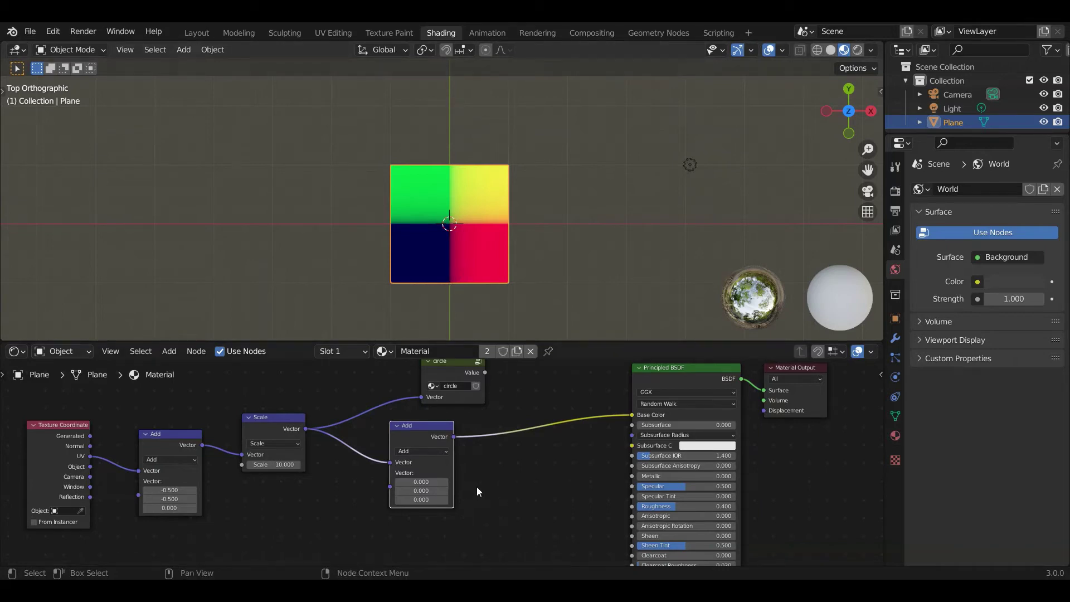
pyautogui.scroll(2, 503, 494)
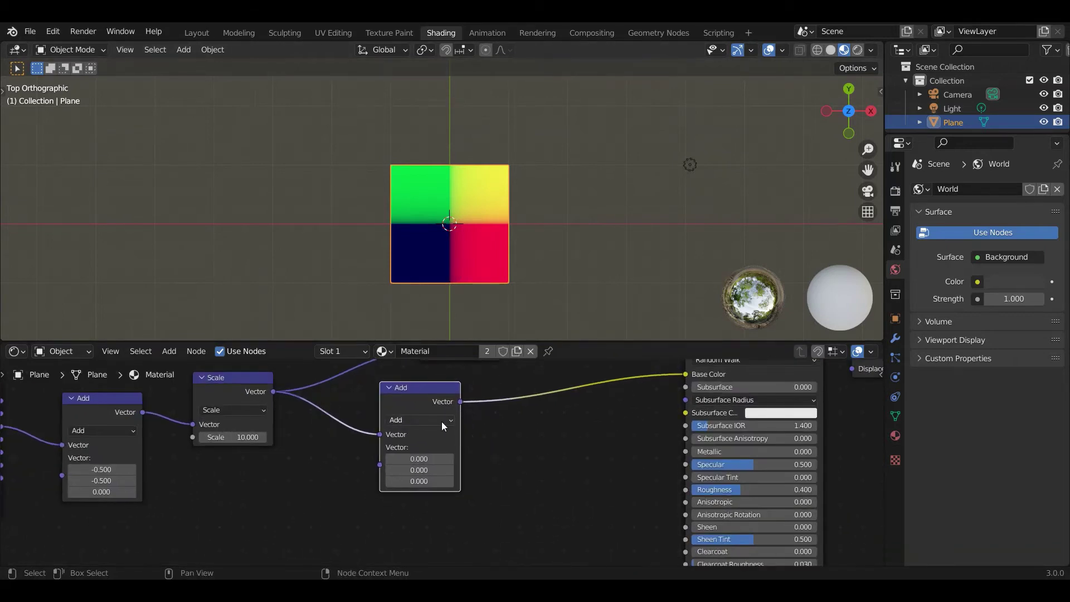
pyautogui.click(442, 421)
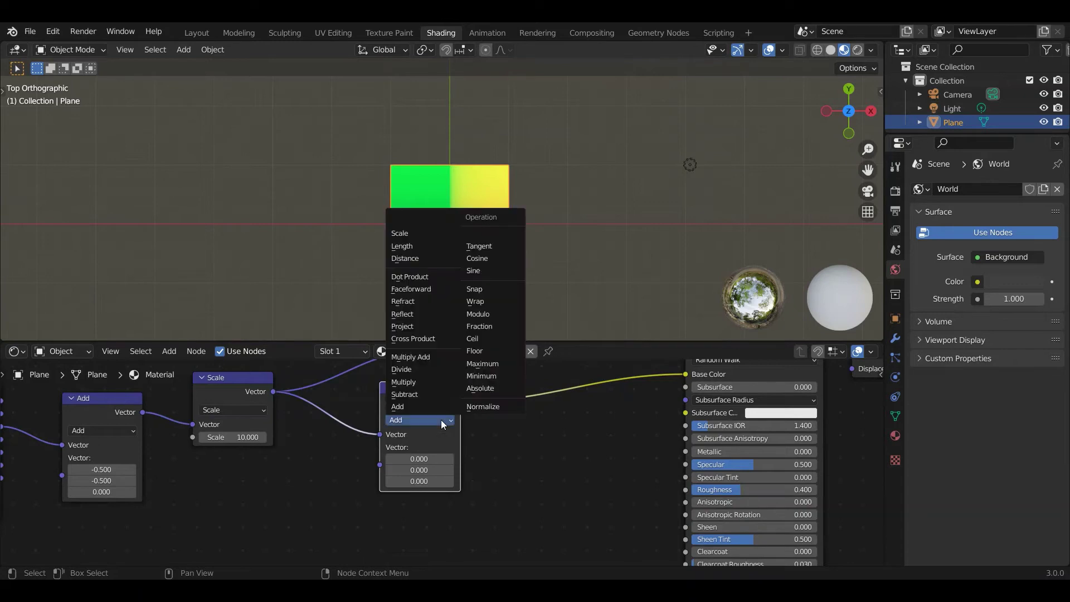
pyautogui.click(430, 371)
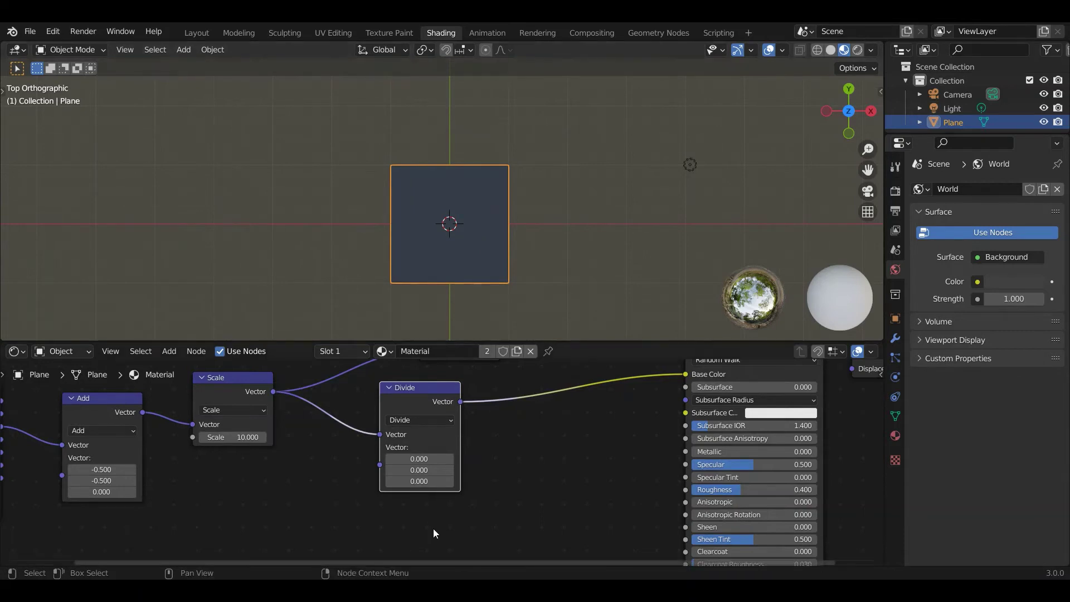
# Set the Divide node's X and Y divisors to 2.
pyautogui.click(426, 462)
pyautogui.write('2')
pyautogui.press('Return')
pyautogui.click(419, 470)
pyautogui.write('2')
pyautogui.press('Return')
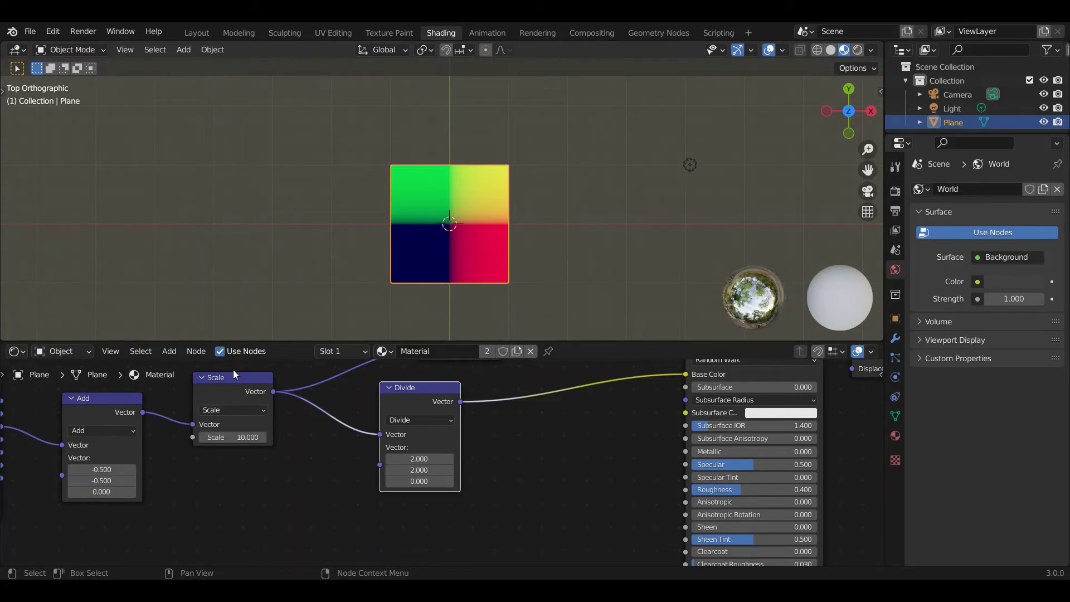
# Insert a Vector Math node set to Floor after the Divide node.
pyautogui.click(175, 350)
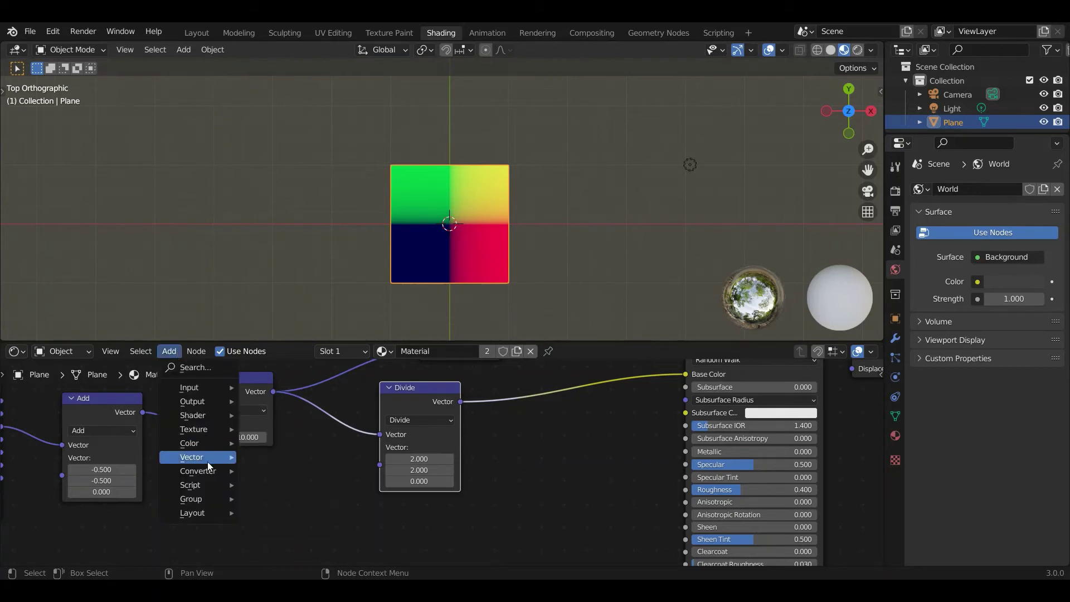
pyautogui.moveTo(208, 474)
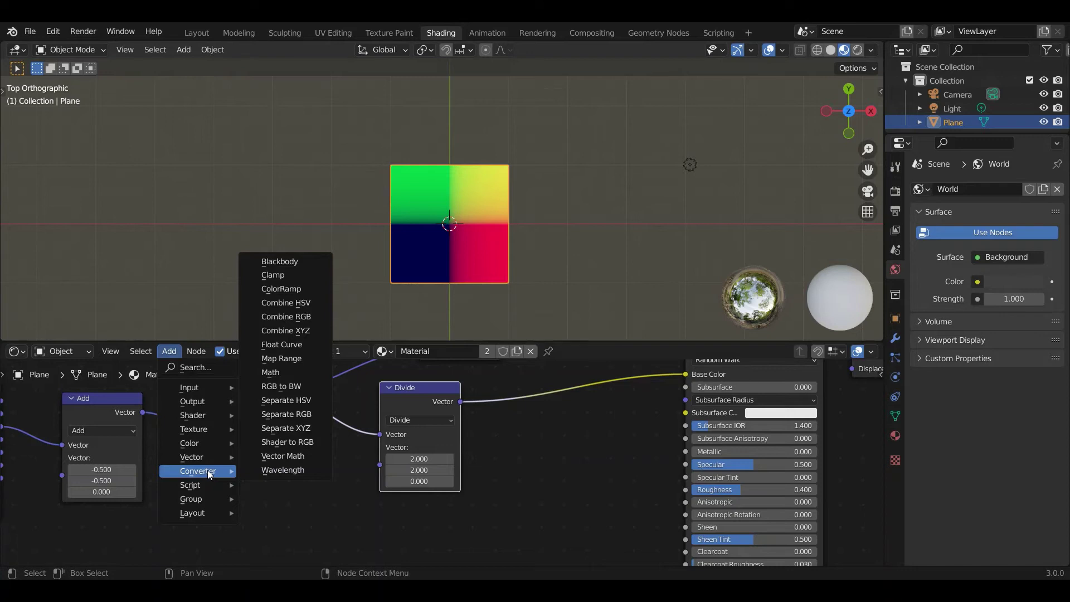
pyautogui.click(282, 456)
pyautogui.click(535, 441)
pyautogui.click(529, 420)
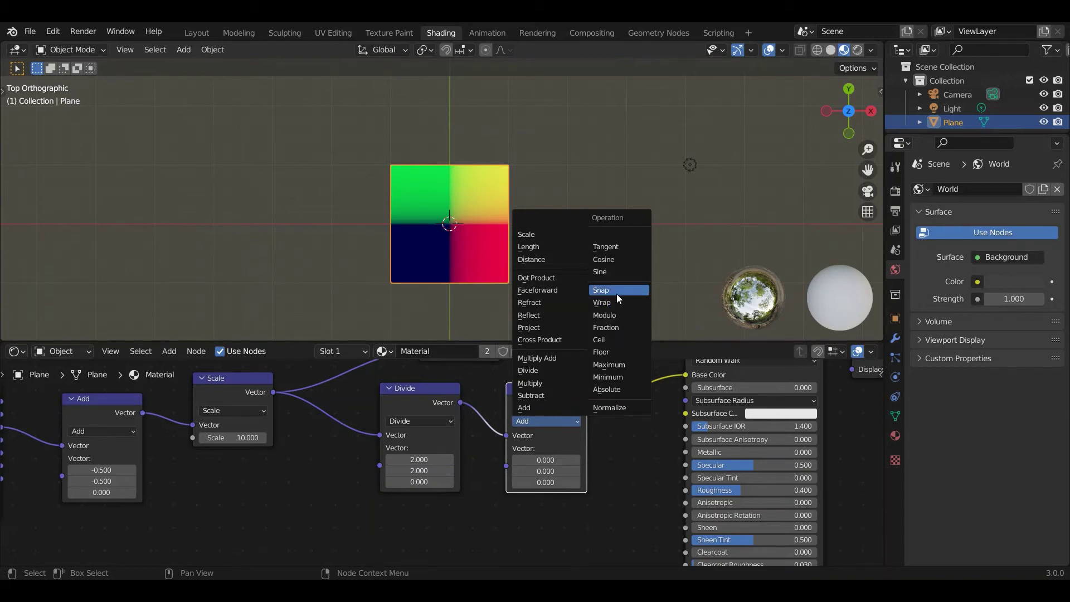
pyautogui.click(606, 354)
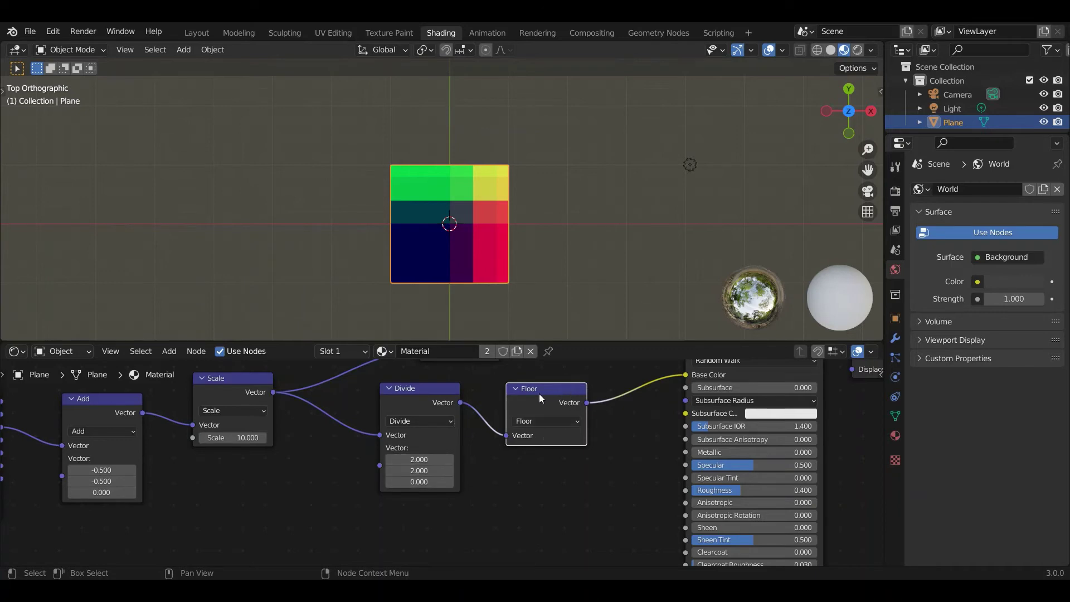
# Reposition the Floor node beside the Divide node.
pyautogui.moveTo(540, 393); pyautogui.dragTo(512, 382)
pyautogui.scroll(-4, 517, 433)
pyautogui.moveTo(516, 456); pyautogui.dragTo(511, 450, button='middle')
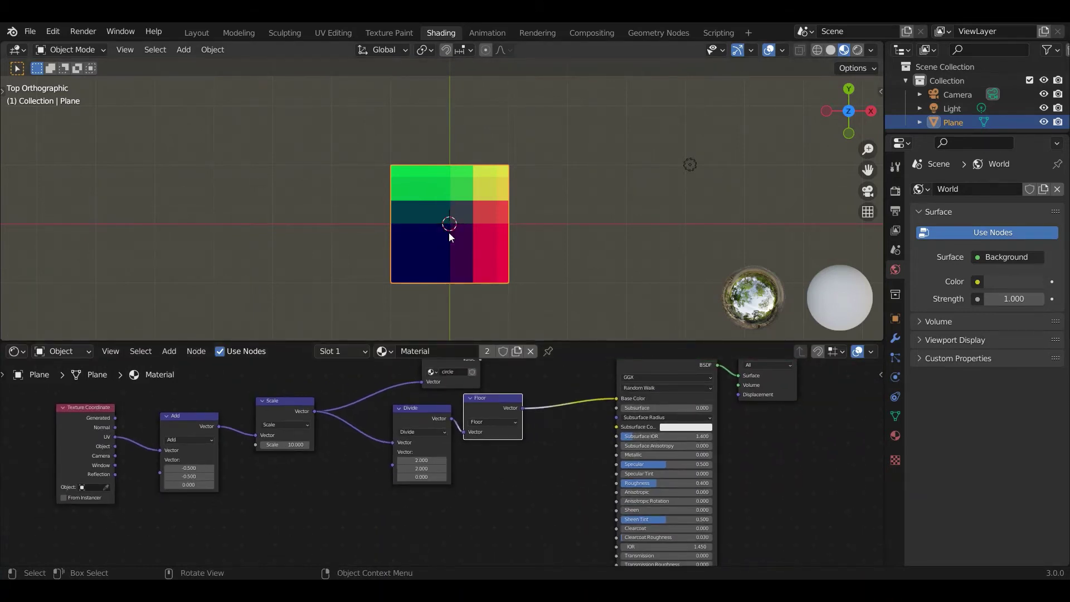
pyautogui.scroll(1, 446, 499)
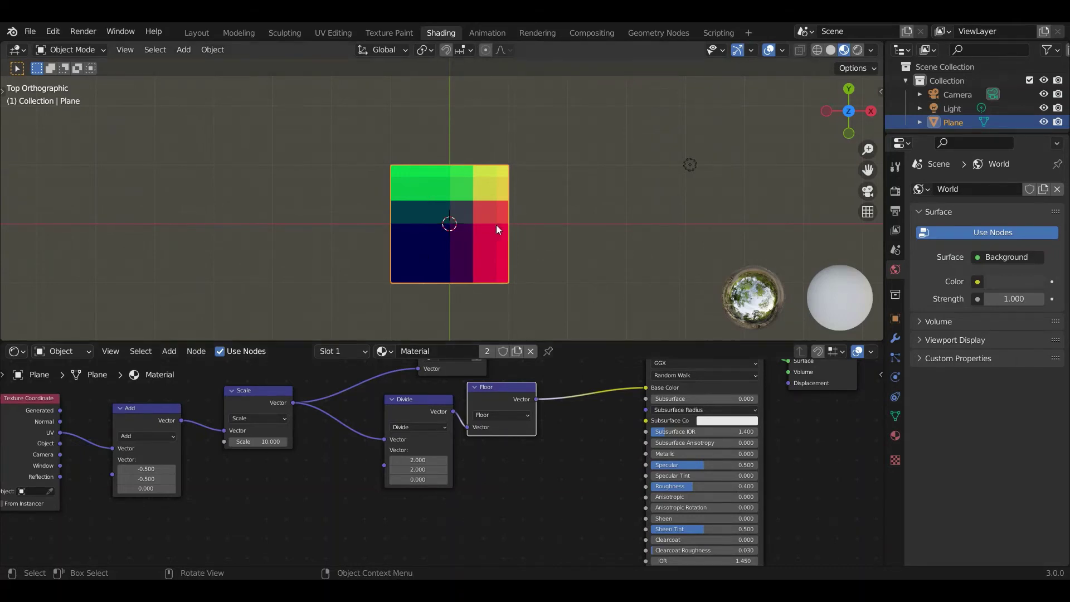
# Insert a Vector Math Multiply node between Floor and the shader, multiplying by 2.
pyautogui.click(166, 354)
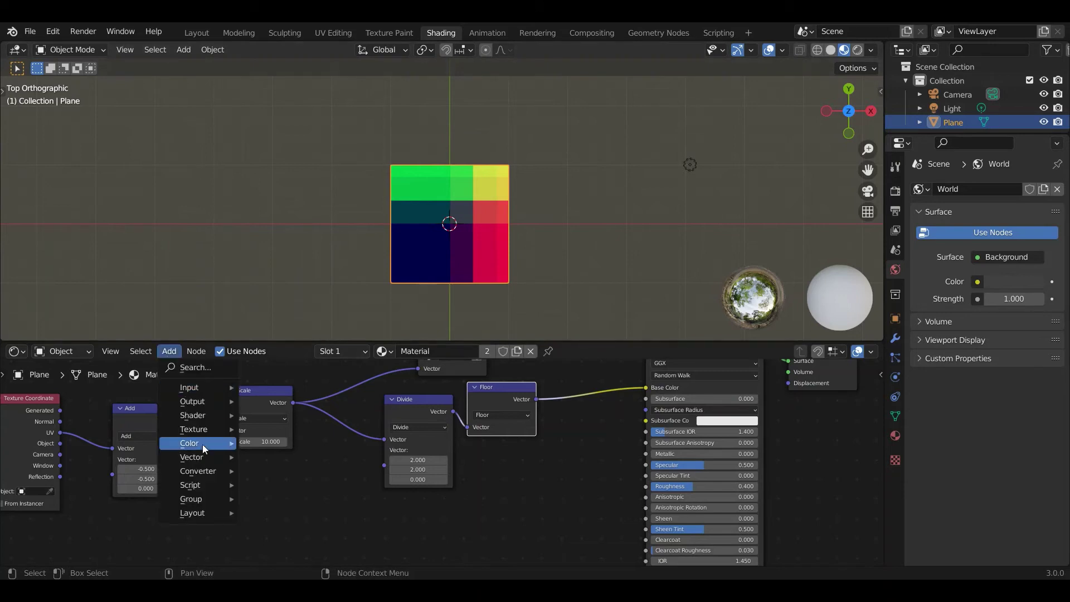
pyautogui.moveTo(213, 473)
pyautogui.click(290, 457)
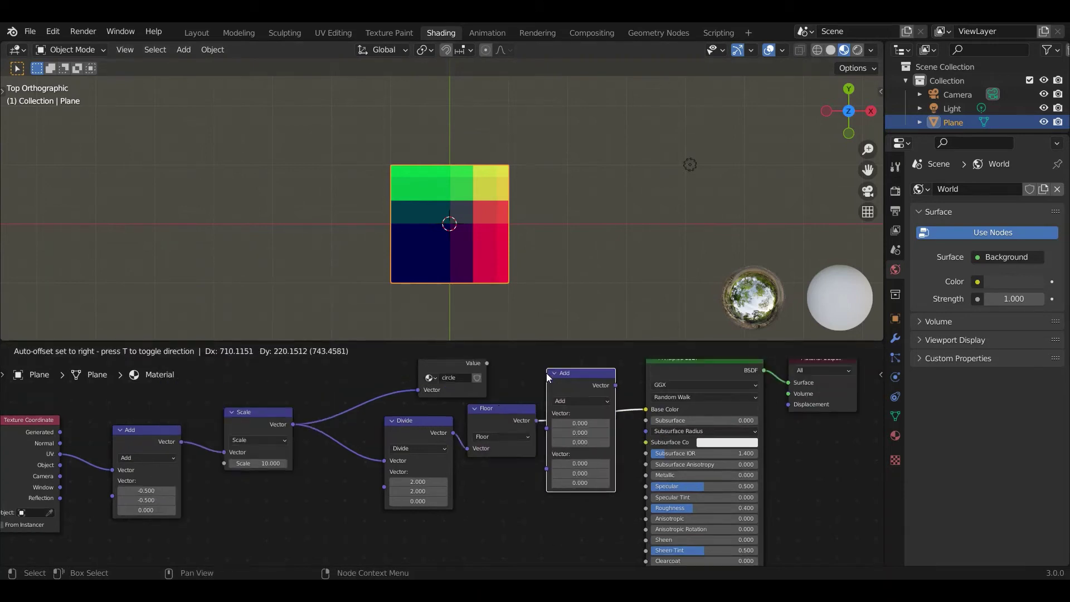
pyautogui.click(577, 373)
pyautogui.click(613, 402)
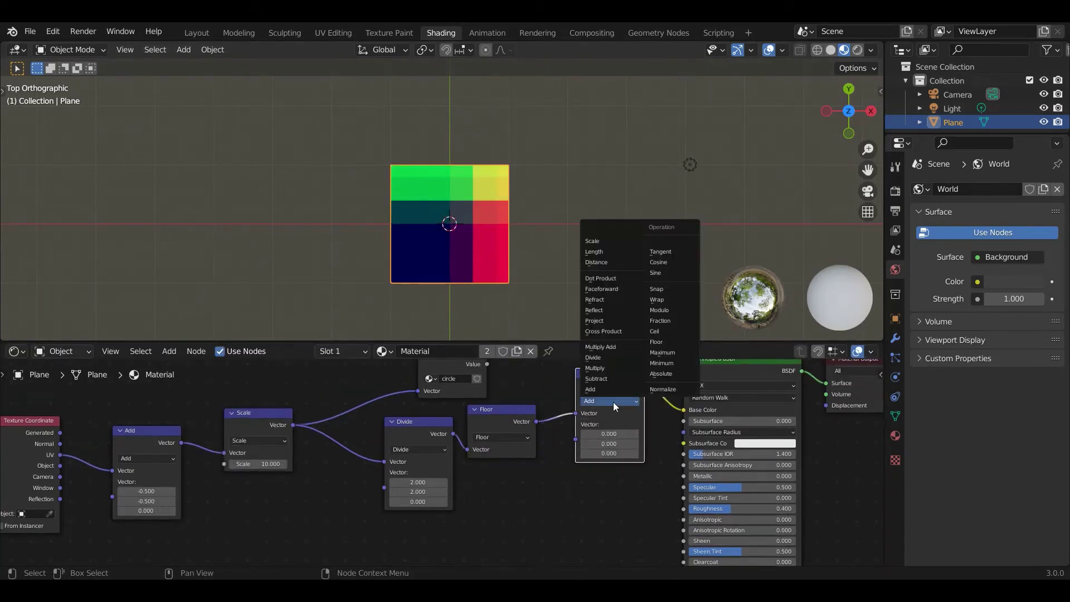
pyautogui.click(616, 368)
pyautogui.click(610, 434)
pyautogui.write('2')
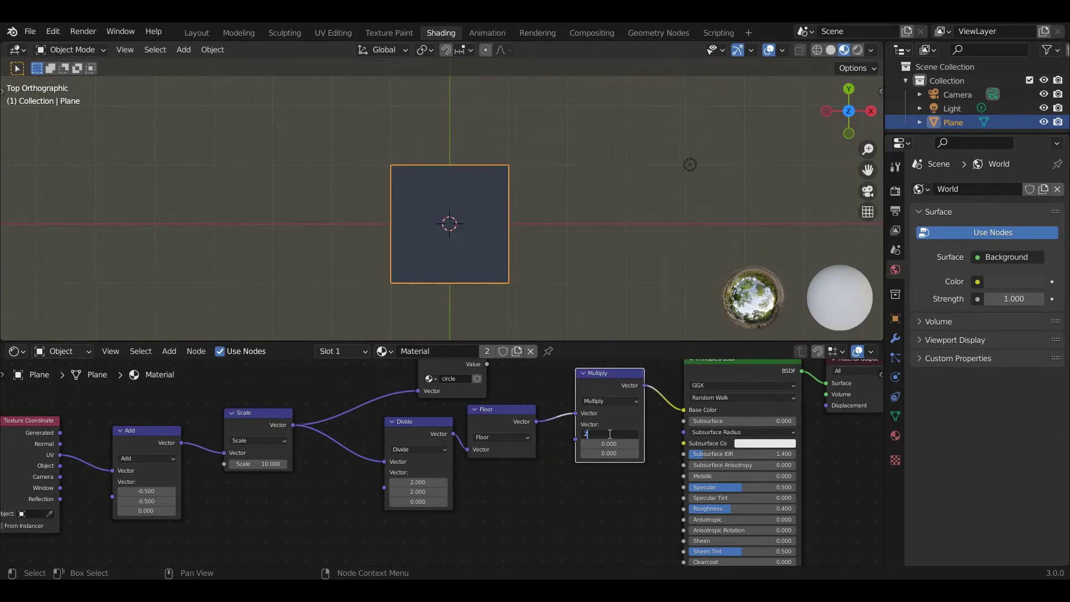
pyautogui.press('Return')
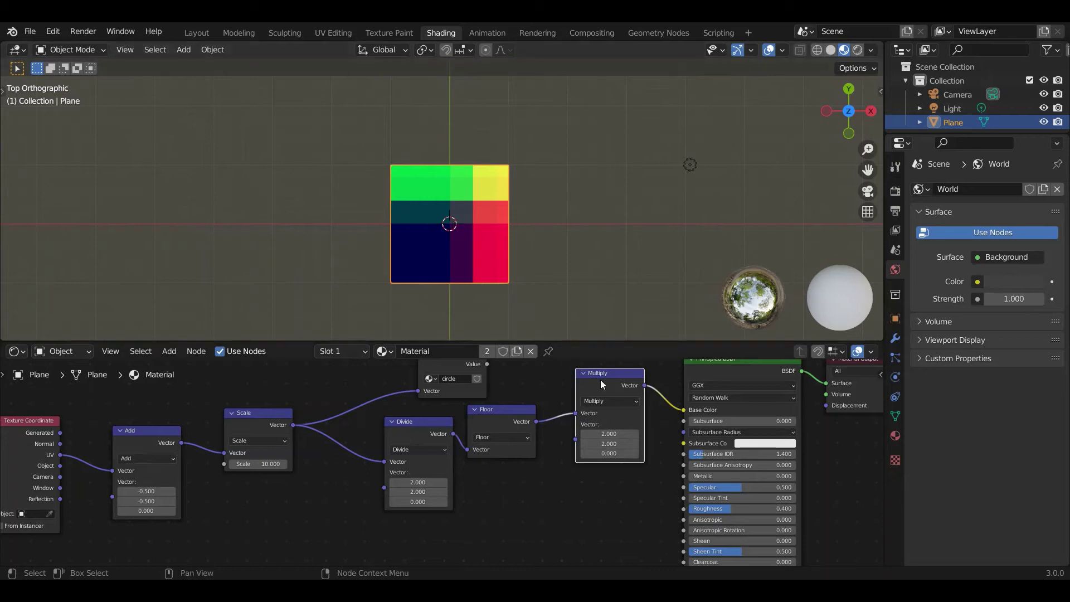
# Move the Multiply, Divide and Floor nodes lower and left in the node tree.
pyautogui.moveTo(600, 379); pyautogui.dragTo(579, 422)
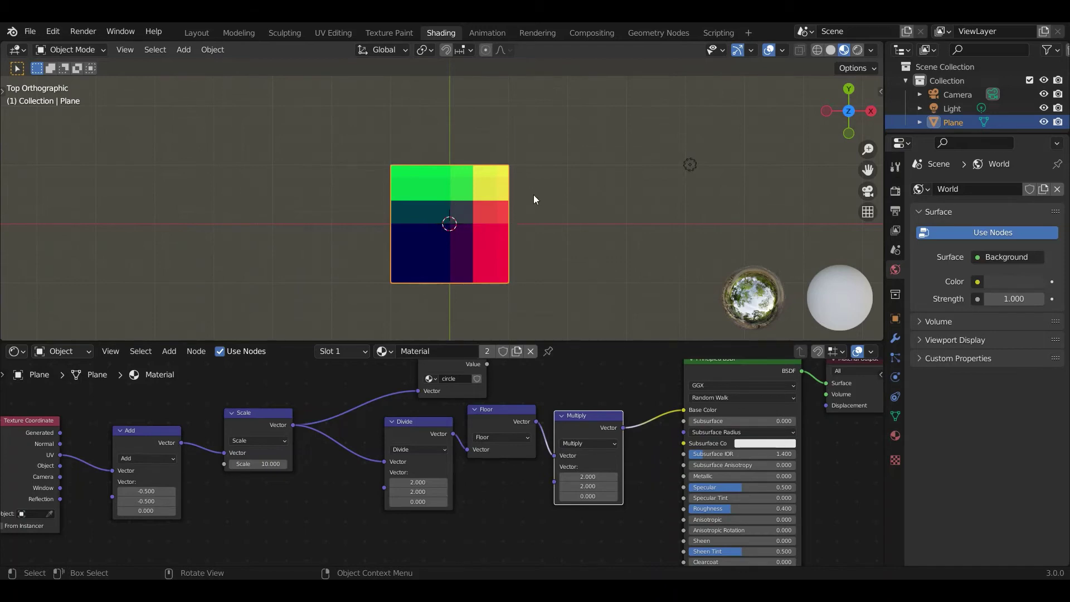
pyautogui.scroll(-1, 539, 380)
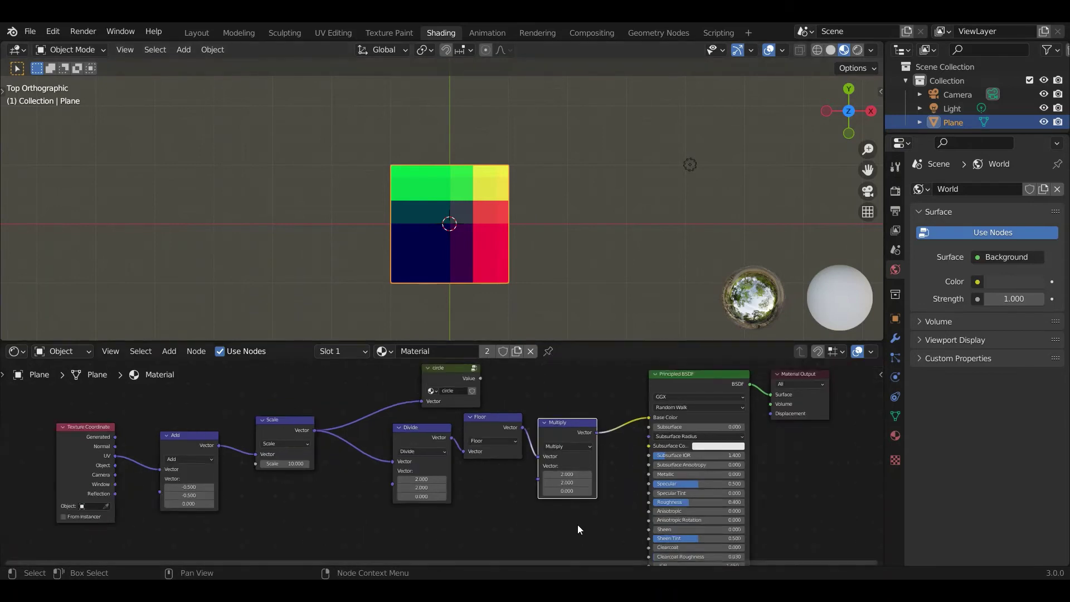
pyautogui.moveTo(577, 524); pyautogui.dragTo(405, 416)
pyautogui.moveTo(470, 422); pyautogui.dragTo(457, 479)
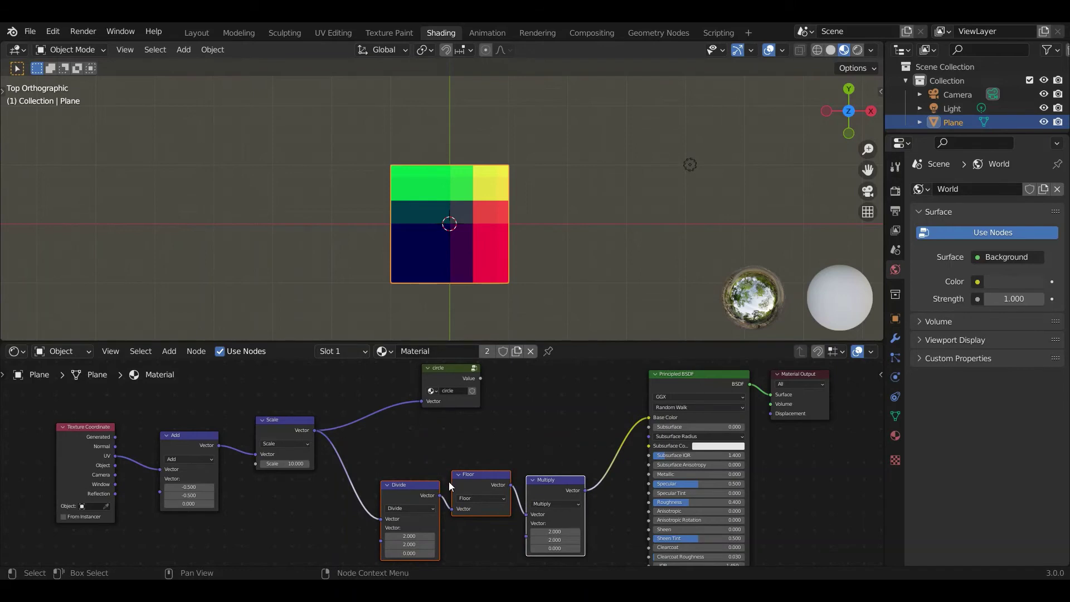
# Add a Vector Math node set to Subtract above the coordinate chain.
pyautogui.click(169, 352)
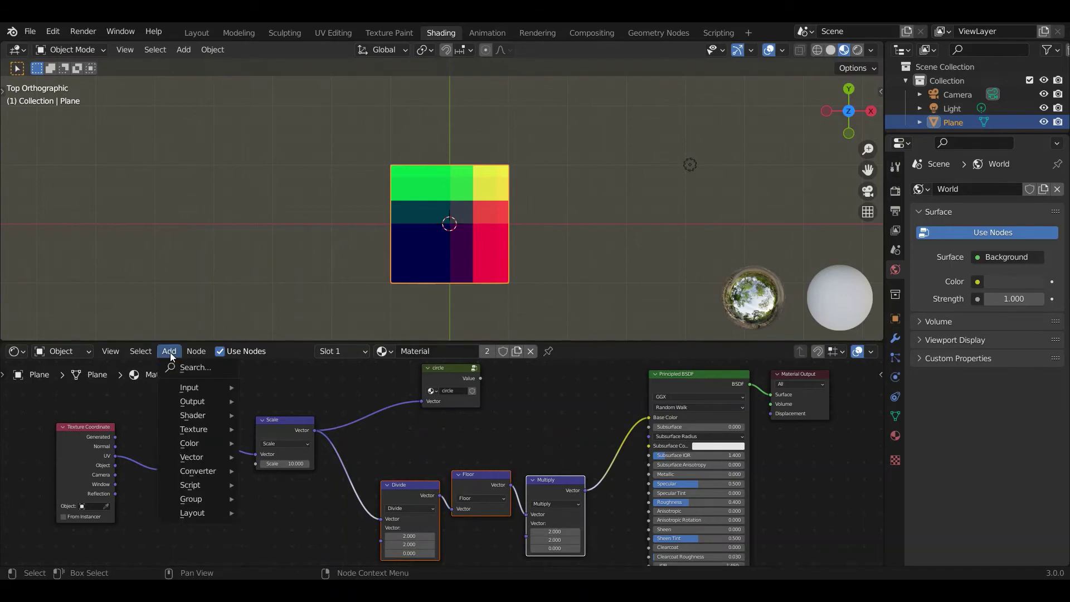
pyautogui.moveTo(217, 470)
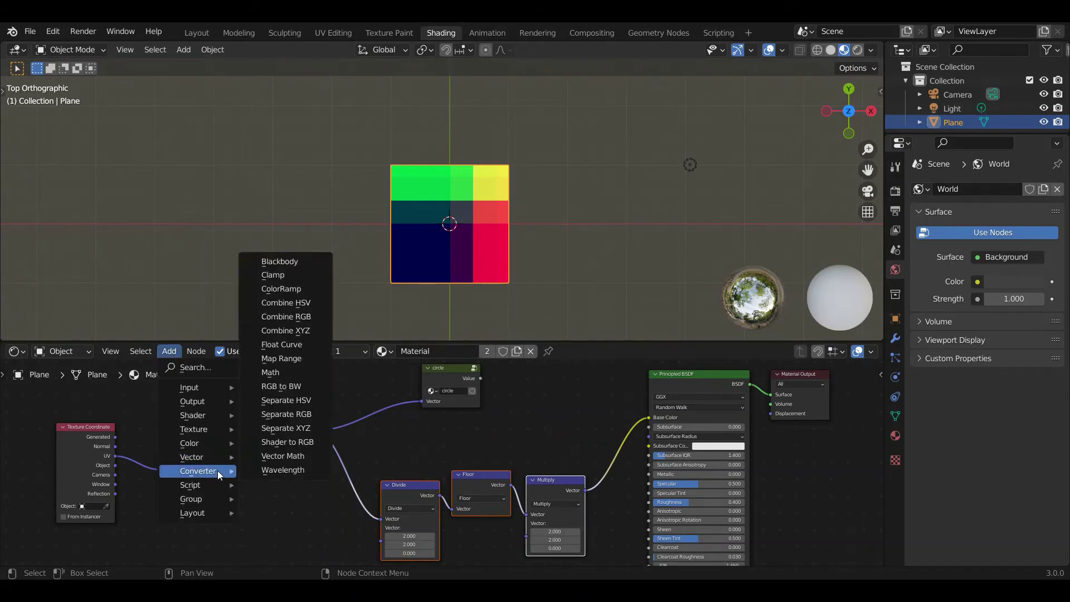
pyautogui.click(277, 456)
pyautogui.click(539, 341)
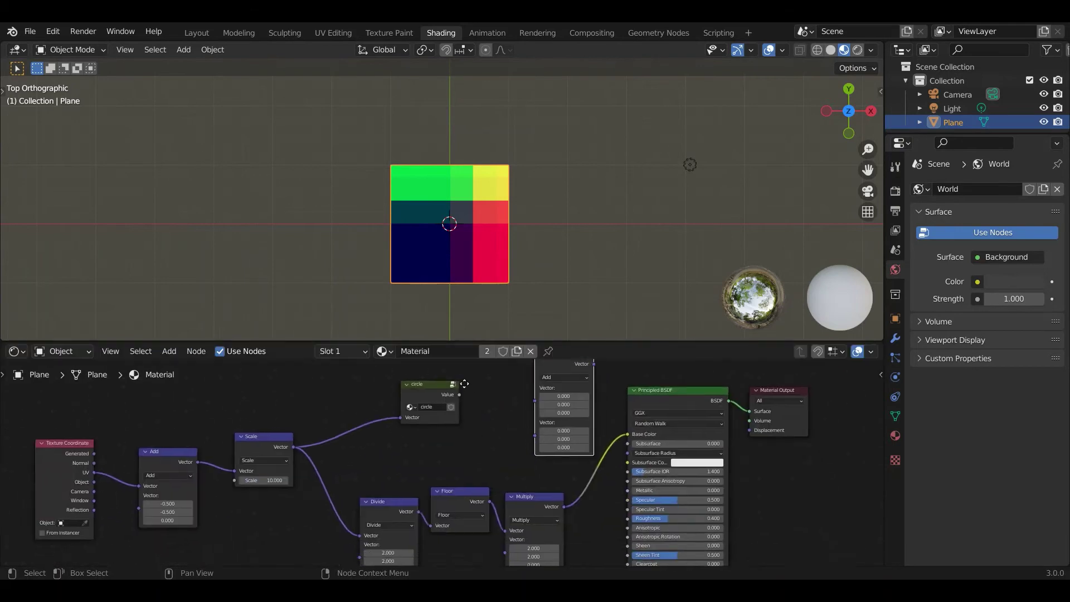
pyautogui.press('Home')
pyautogui.click(534, 394)
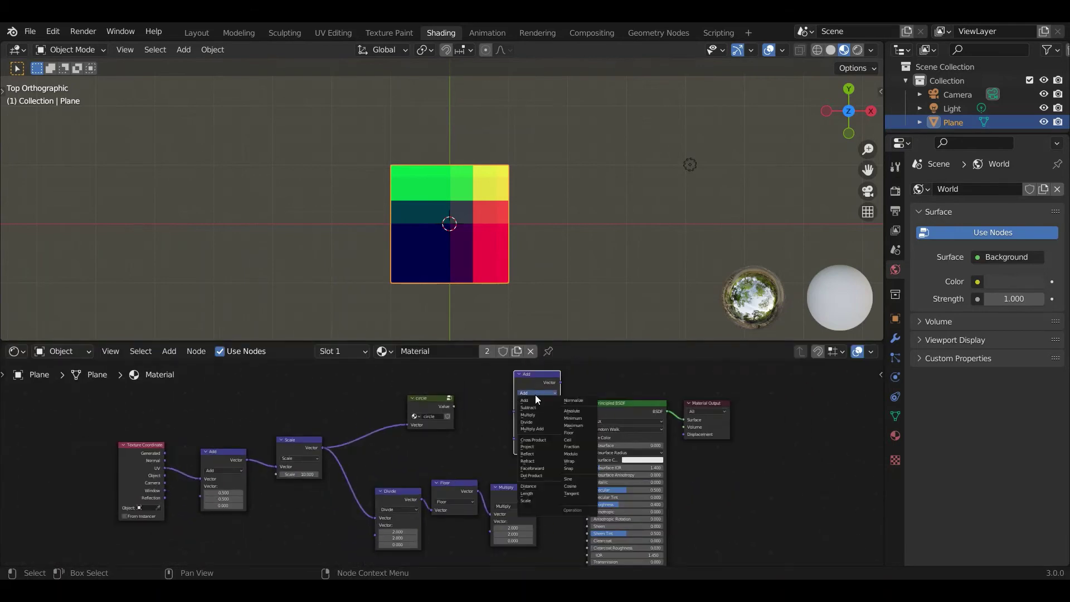
pyautogui.click(531, 408)
# Wire Scale into Subtract's first input, Multiply into its second, and Subtract into Base Color.
pyautogui.moveTo(320, 445); pyautogui.dragTo(514, 401)
pyautogui.moveTo(536, 495); pyautogui.dragTo(555, 471)
pyautogui.moveTo(517, 423); pyautogui.dragTo(516, 420)
pyautogui.moveTo(561, 382); pyautogui.dragTo(585, 437)
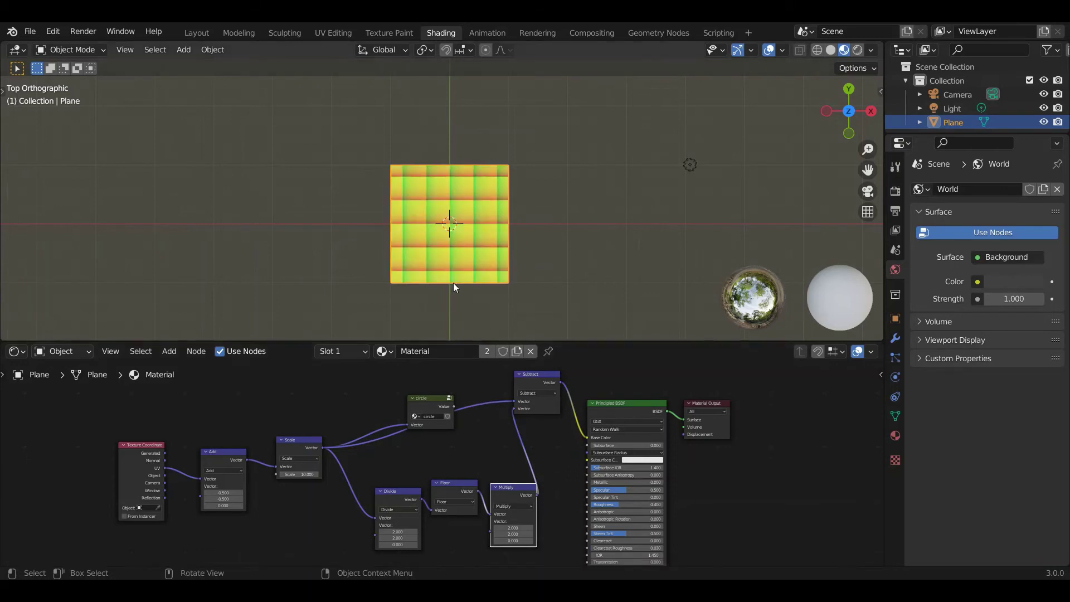
pyautogui.scroll(4, 453, 222)
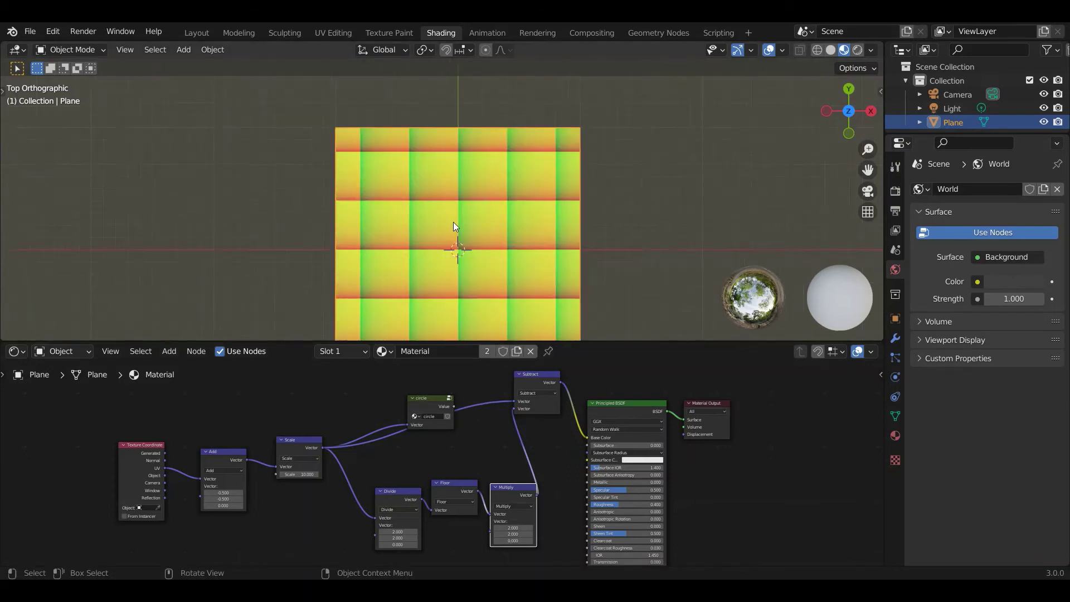
pyautogui.scroll(1, 514, 223)
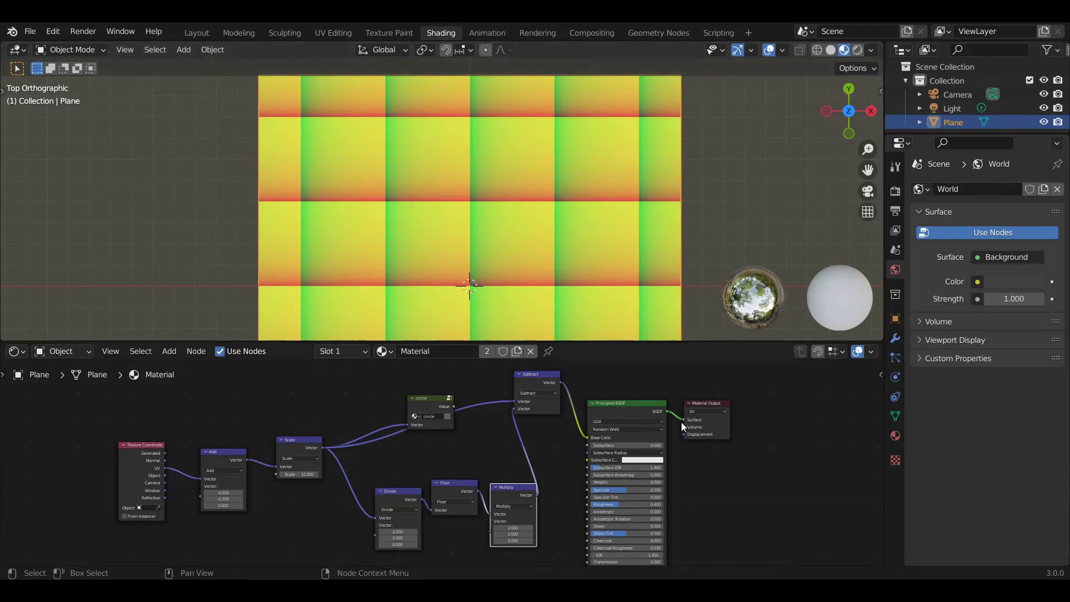
# Rearrange the node tree, moving Principled BSDF and Material Output right and the circle node up.
pyautogui.scroll(-2, 684, 433)
pyautogui.moveTo(698, 461); pyautogui.dragTo(514, 443, button='middle')
pyautogui.scroll(3, 490, 400)
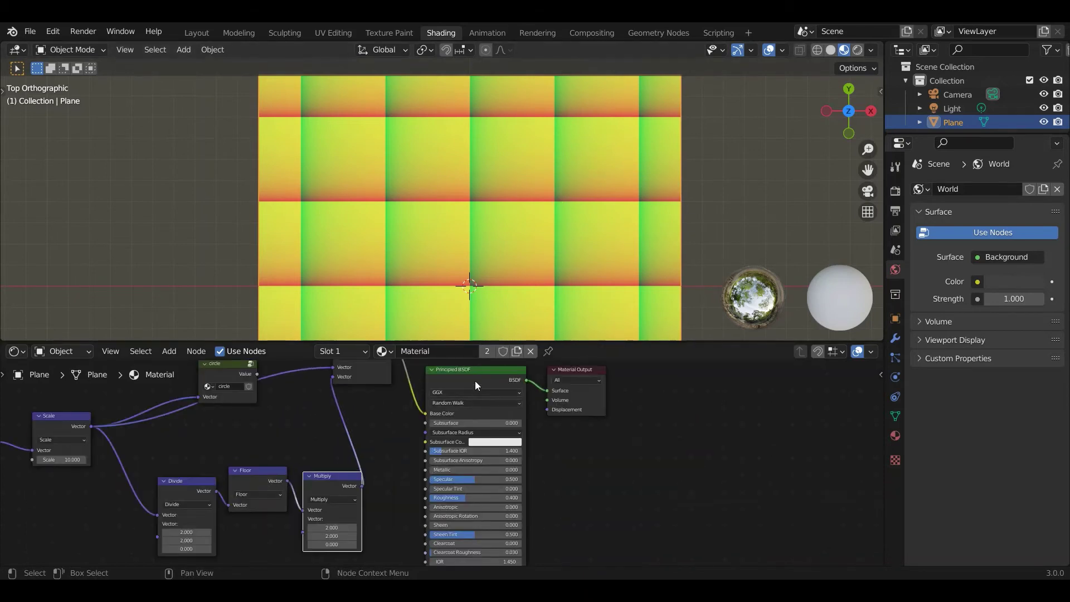
pyautogui.moveTo(475, 380); pyautogui.dragTo(484, 392)
pyautogui.moveTo(564, 370); pyautogui.dragTo(658, 372)
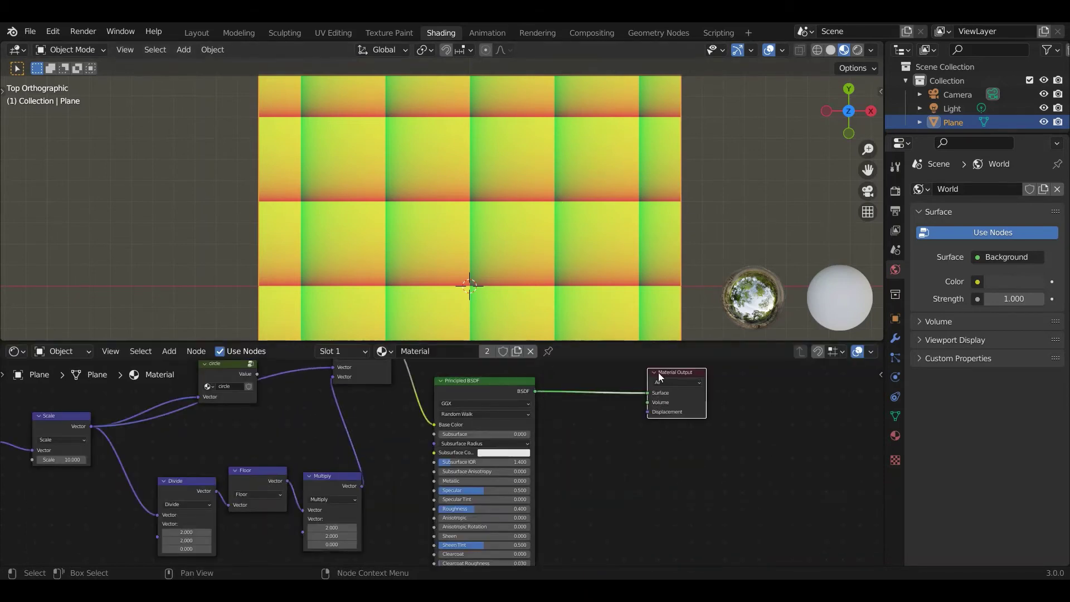
pyautogui.moveTo(480, 382); pyautogui.dragTo(552, 373)
pyautogui.moveTo(410, 436); pyautogui.dragTo(439, 484, button='middle')
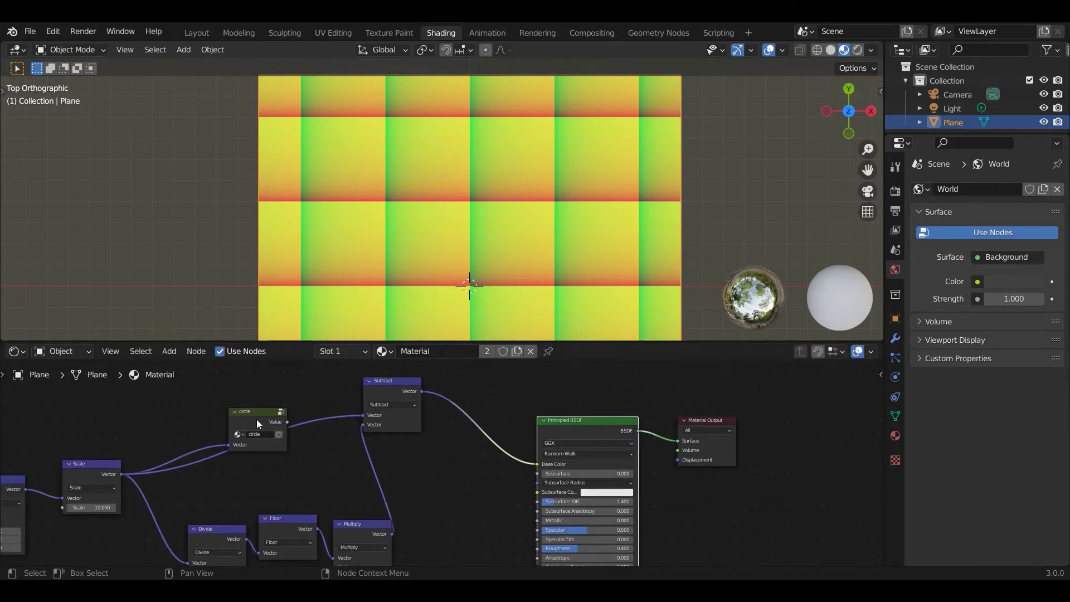
pyautogui.moveTo(257, 419); pyautogui.dragTo(496, 430)
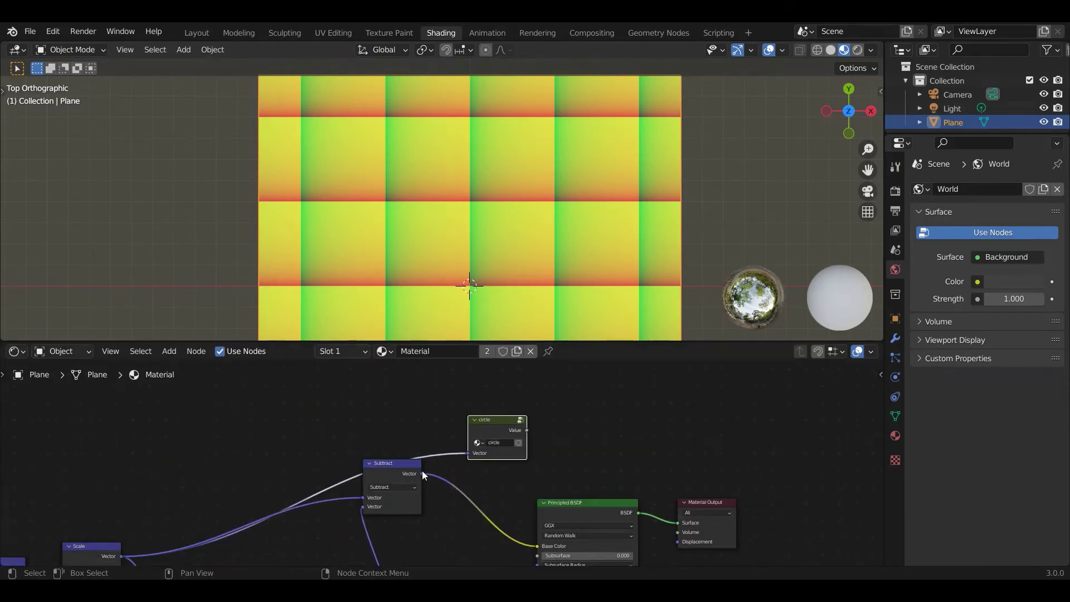
# Connect Subtract's Vector to the circle group's Vector, and circle's Value to Base Color.
pyautogui.moveTo(423, 475); pyautogui.dragTo(469, 454)
pyautogui.moveTo(494, 420); pyautogui.dragTo(472, 438)
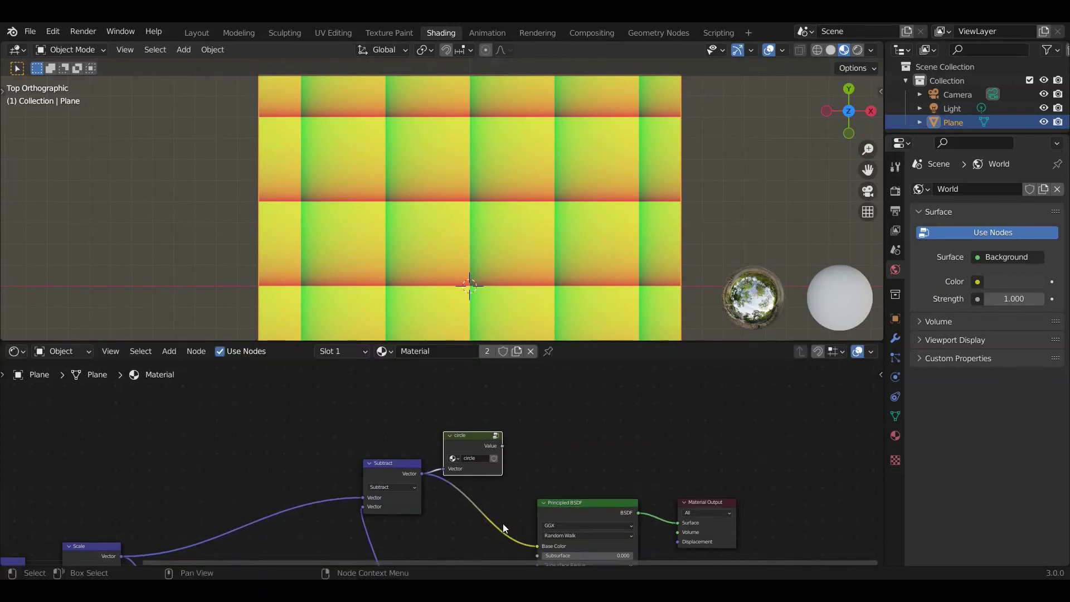
pyautogui.moveTo(502, 434); pyautogui.dragTo(494, 400, button='middle')
pyautogui.moveTo(494, 412); pyautogui.dragTo(528, 512)
pyautogui.moveTo(456, 403); pyautogui.dragTo(468, 441)
pyautogui.scroll(-4, 463, 219)
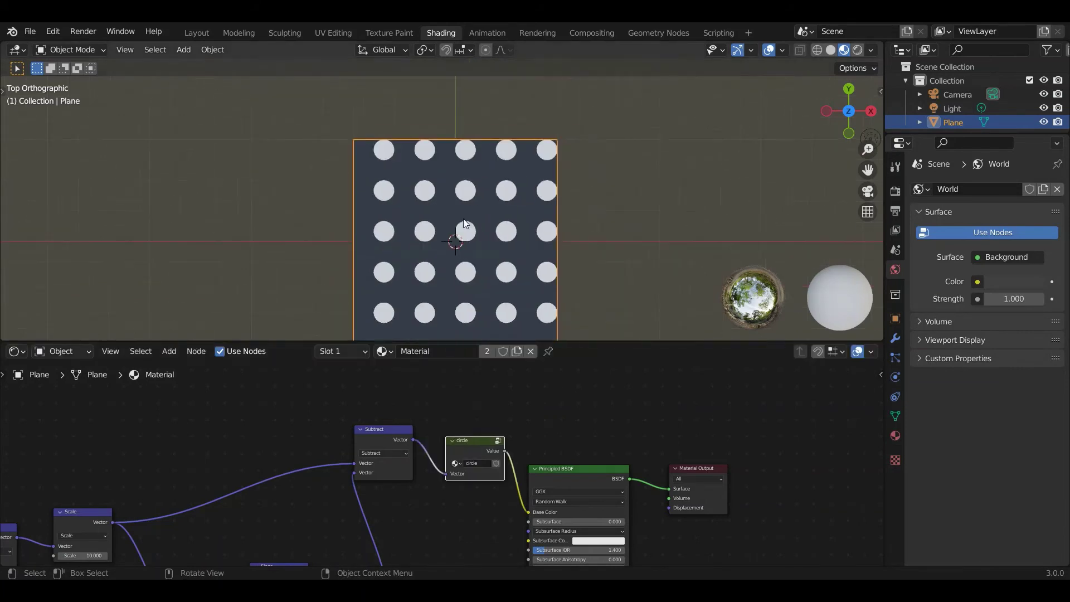
pyautogui.scroll(-3, 464, 218)
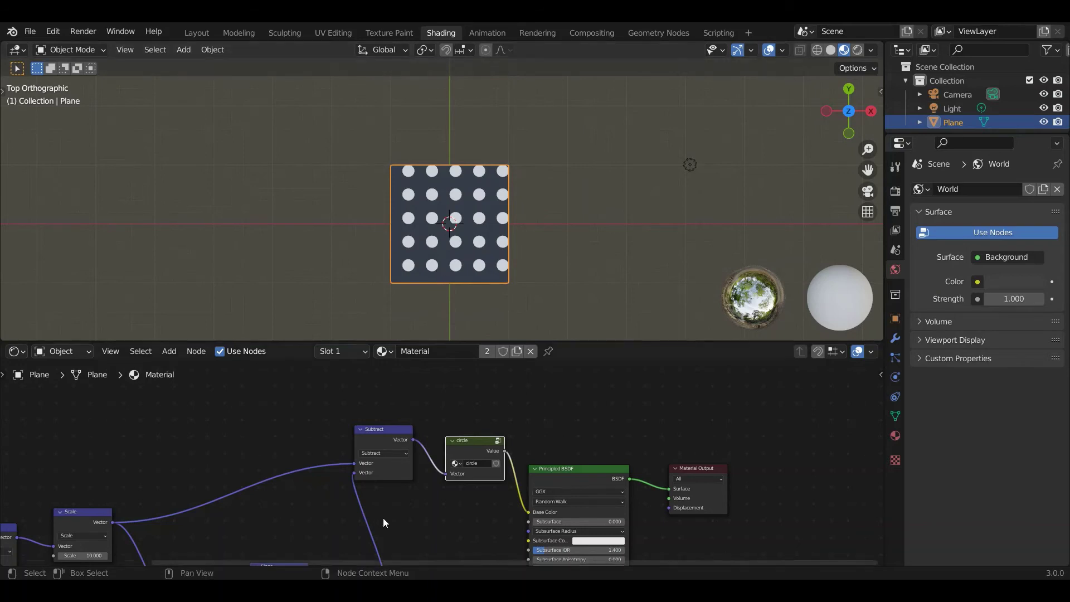
# Orbit the viewport to view the dot grid and shift Principled BSDF and Material Output right.
pyautogui.moveTo(385, 521); pyautogui.dragTo(492, 384, button='middle')
pyautogui.scroll(1, 486, 400)
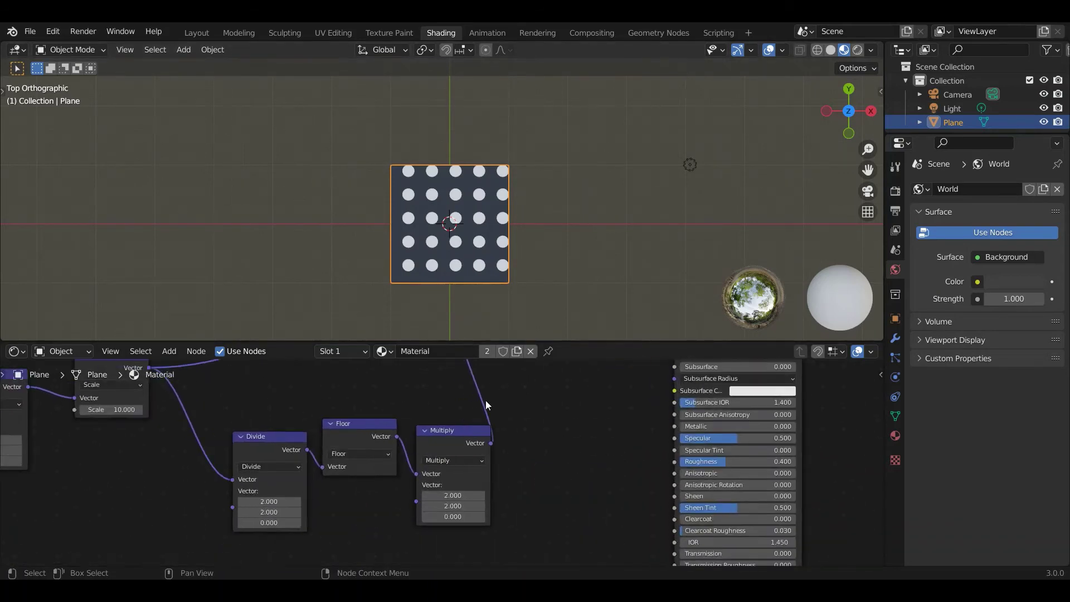
pyautogui.scroll(-2, 391, 394)
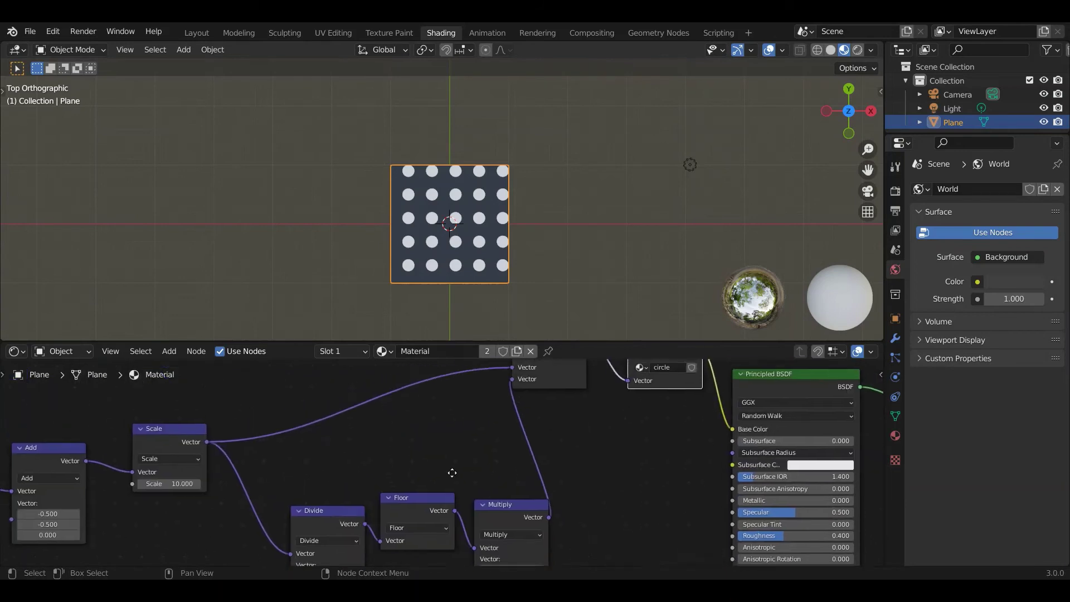
pyautogui.scroll(2, 446, 480)
pyautogui.scroll(4, 445, 256)
pyautogui.scroll(-3, 444, 252)
pyautogui.moveTo(523, 405); pyautogui.dragTo(441, 425, button='middle')
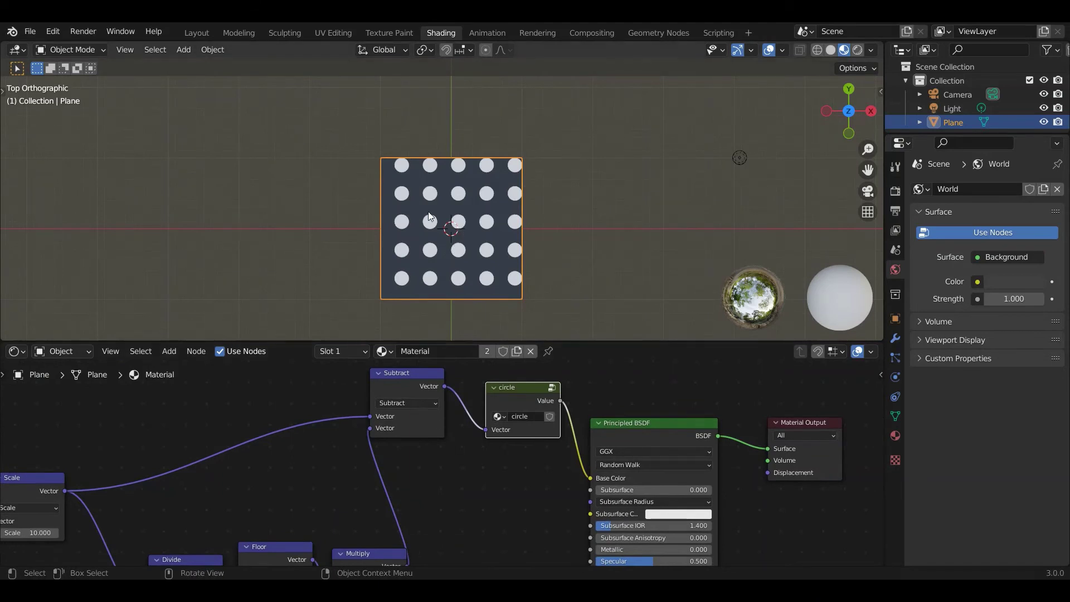
pyautogui.scroll(3, 456, 227)
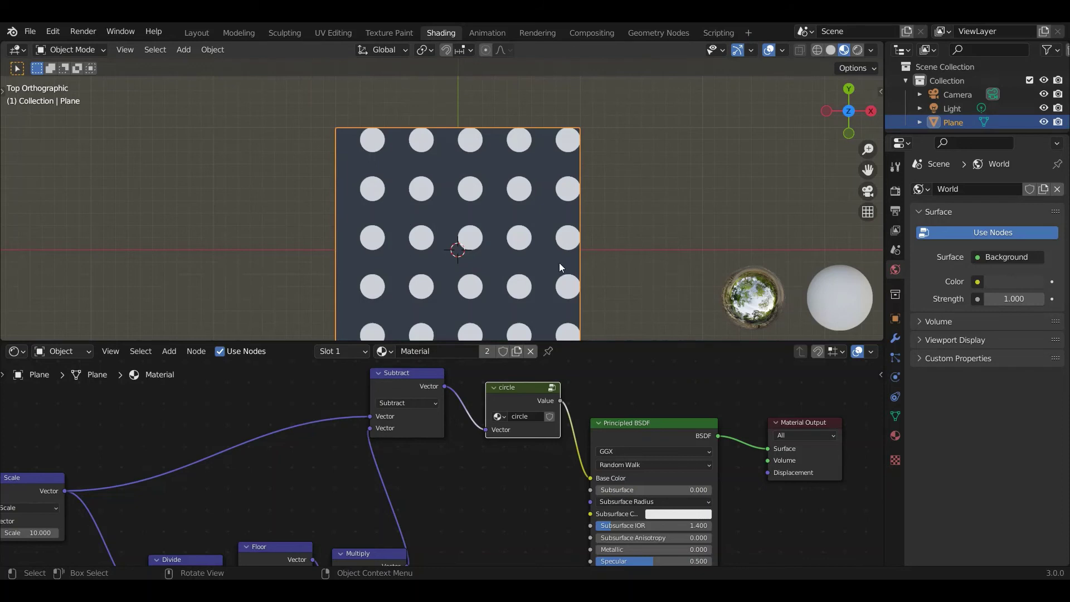
pyautogui.moveTo(559, 262); pyautogui.dragTo(605, 290, button='middle')
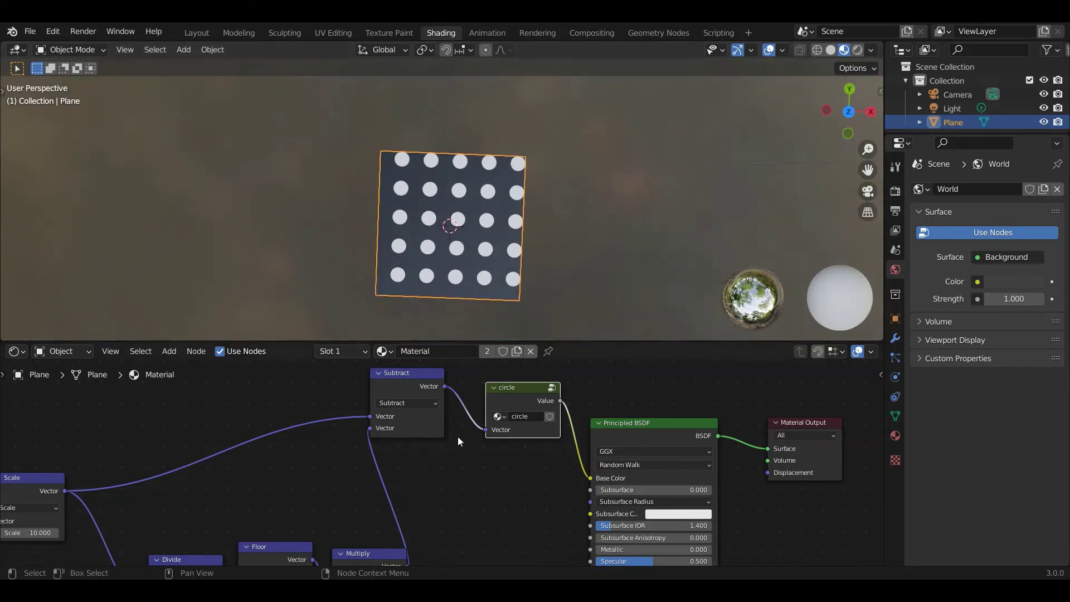
pyautogui.scroll(-2, 509, 465)
pyautogui.moveTo(580, 418); pyautogui.dragTo(655, 508)
pyautogui.press('g')
pyautogui.click(597, 472)
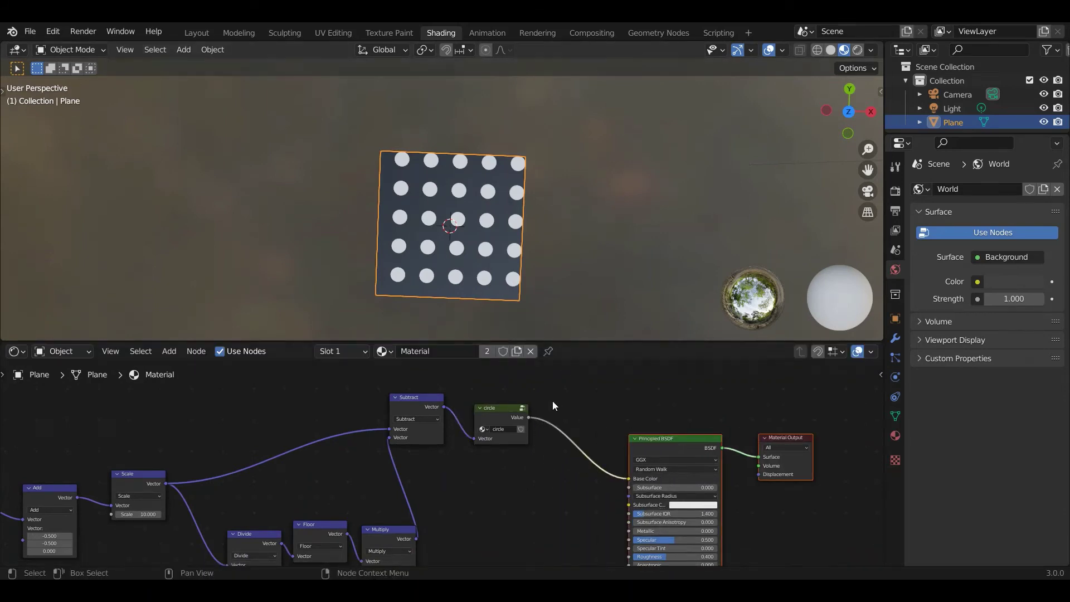
pyautogui.scroll(4, 523, 513)
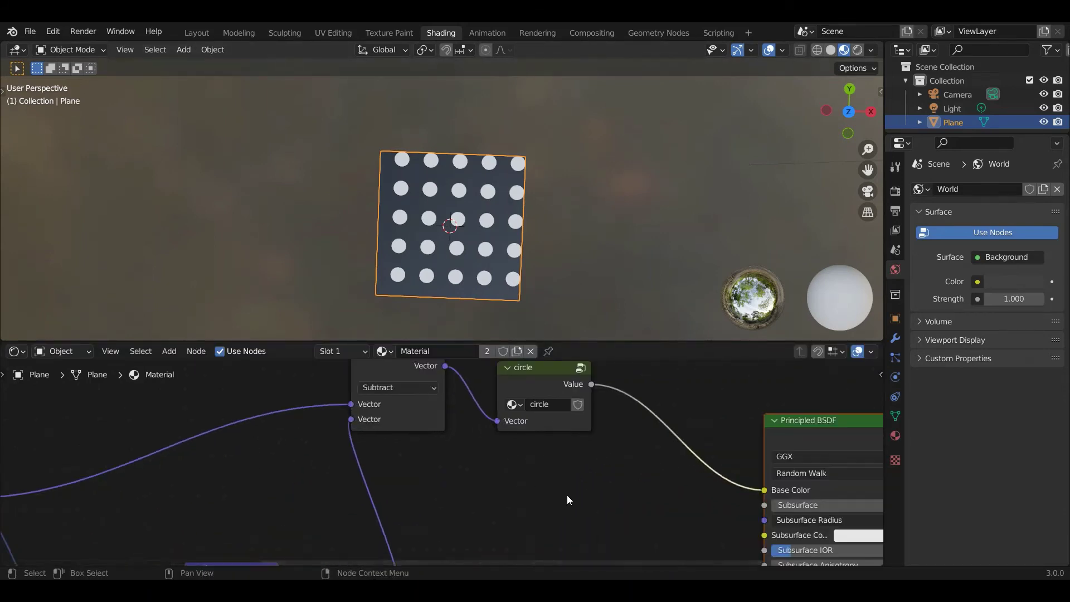
# Inside the circle group, expose the Less Than node's Threshold as a group input.
pyautogui.click(593, 393)
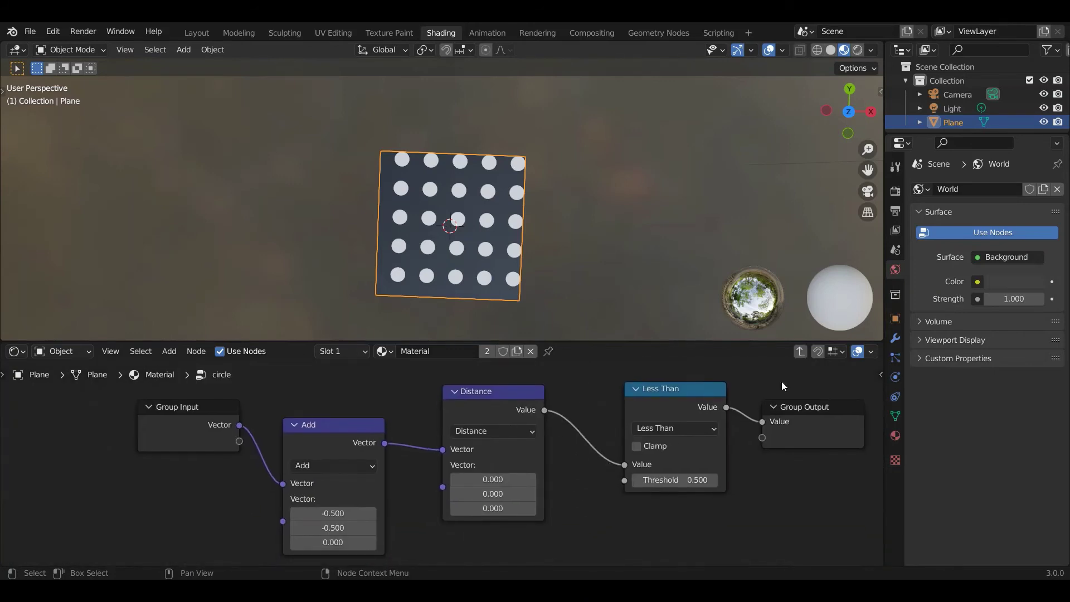
pyautogui.click(800, 353)
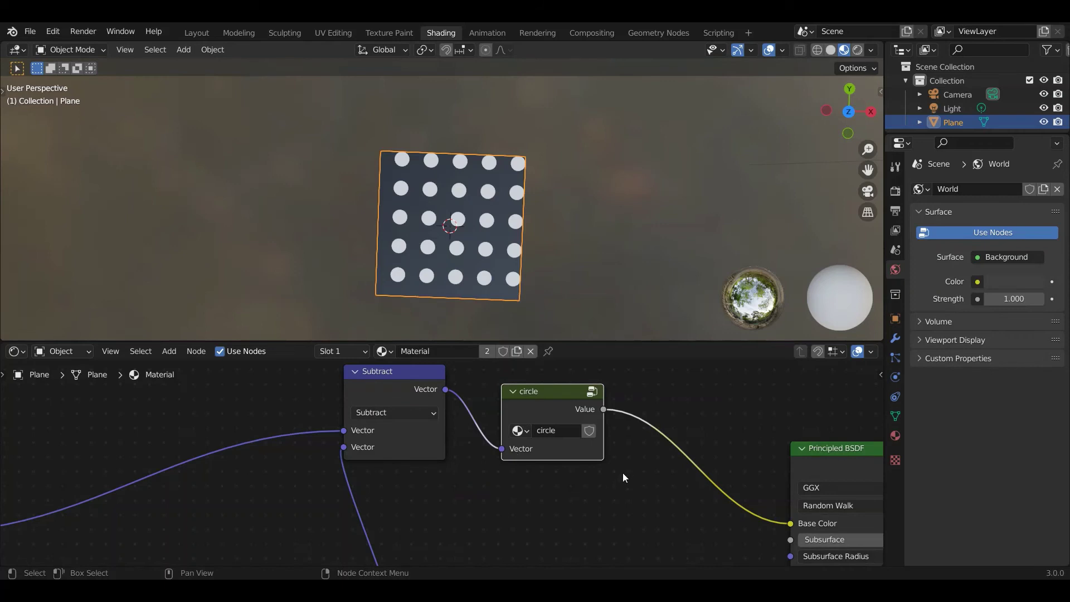
pyautogui.click(594, 392)
pyautogui.keyDown('ctrl'); pyautogui.moveTo(596, 510); pyautogui.dragTo(567, 484, button='middle'); pyautogui.keyUp('ctrl')
pyautogui.moveTo(269, 392); pyautogui.dragTo(602, 416)
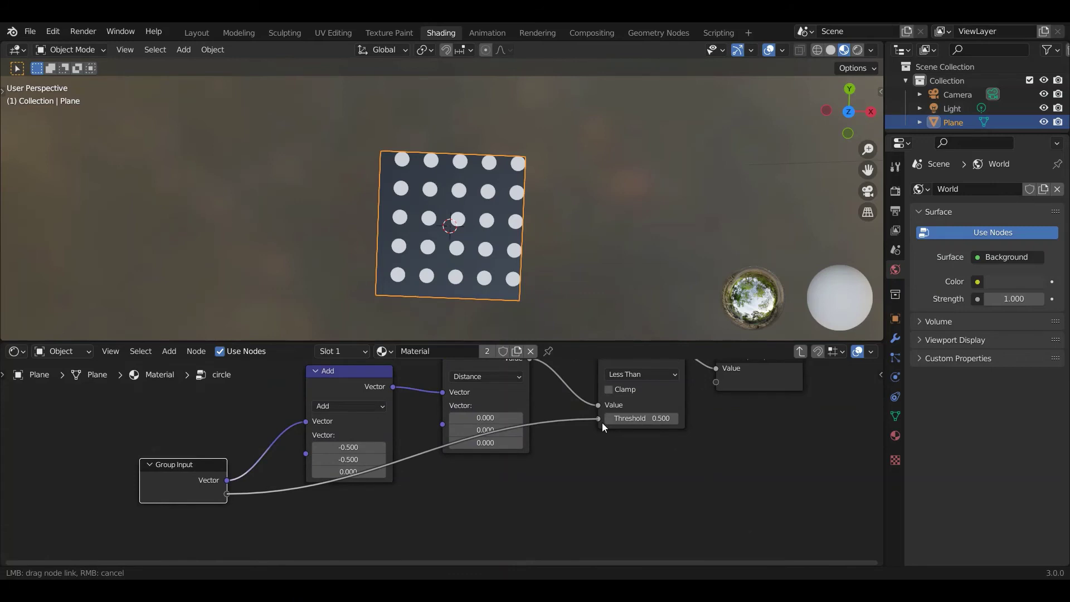
pyautogui.moveTo(602, 422); pyautogui.dragTo(602, 422)
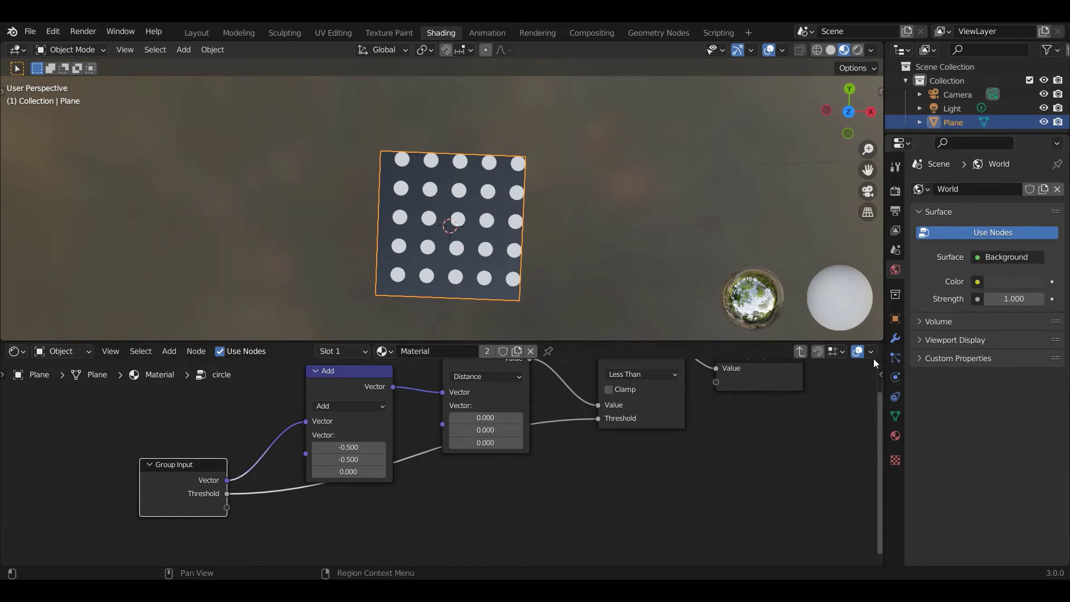
# Rename the new group input to 'Radius' in the side panel's Group section.
pyautogui.click(880, 374)
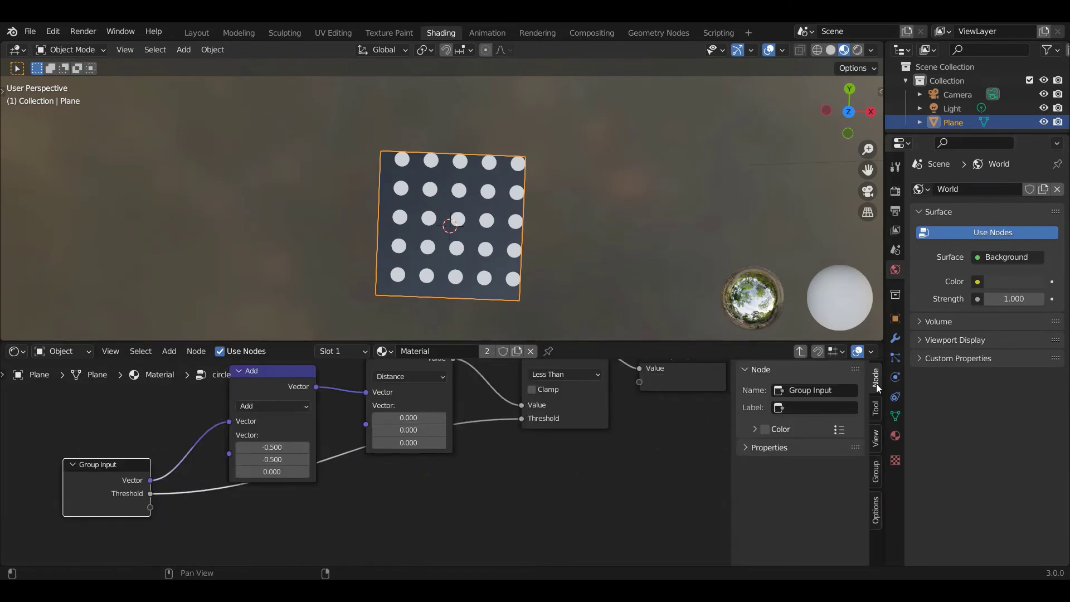
pyautogui.click(876, 481)
pyautogui.doubleClick(776, 410)
pyautogui.write('Radius')
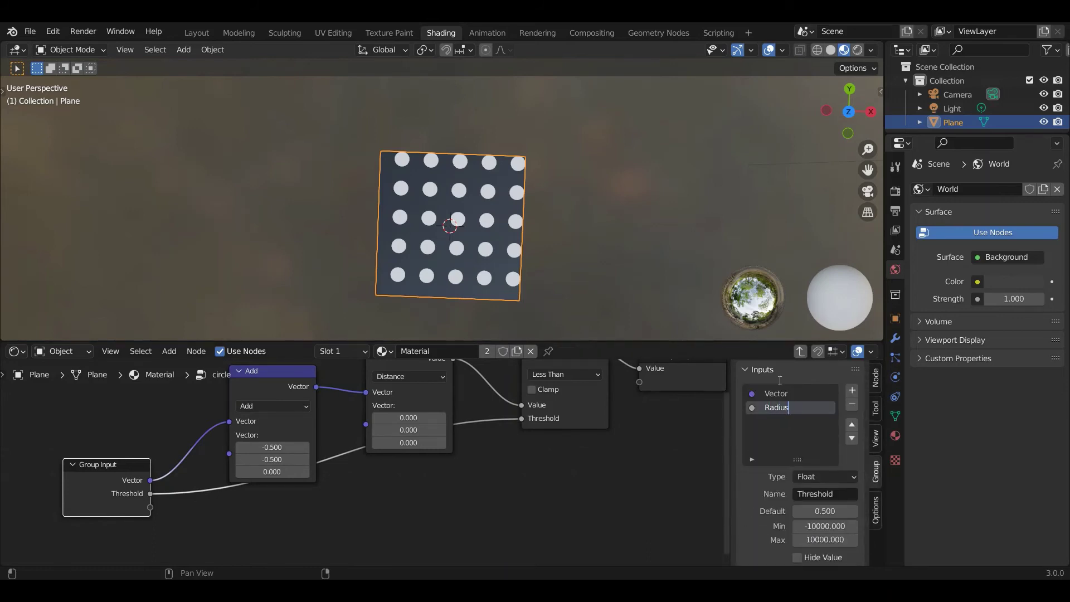
pyautogui.press('Return')
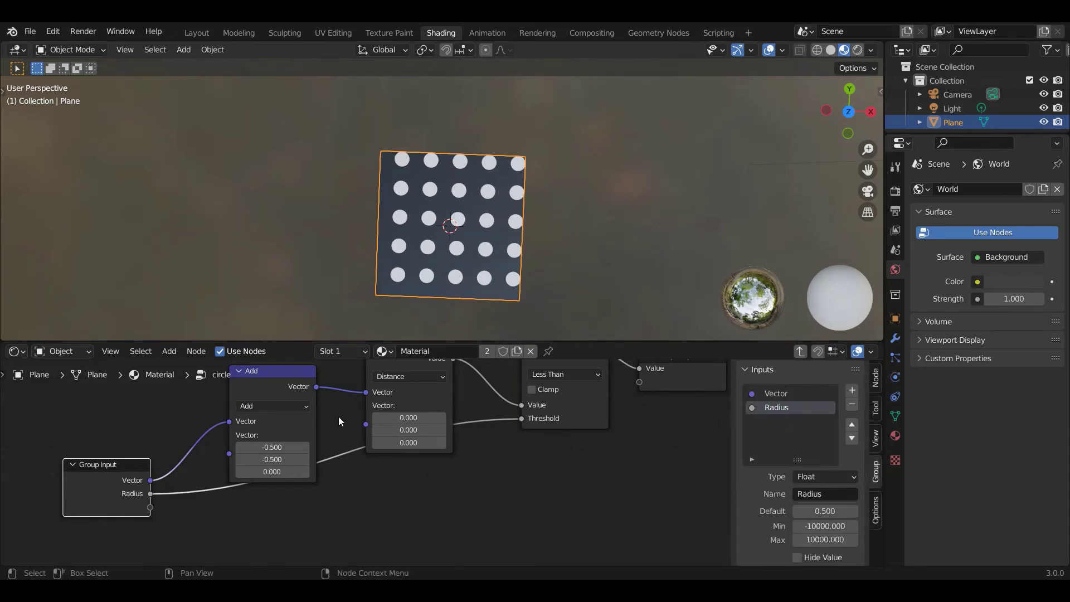
# Back in the material tree, set the circle's Radius to 0.900 and reposition the circle and Subtract nodes.
pyautogui.click(800, 352)
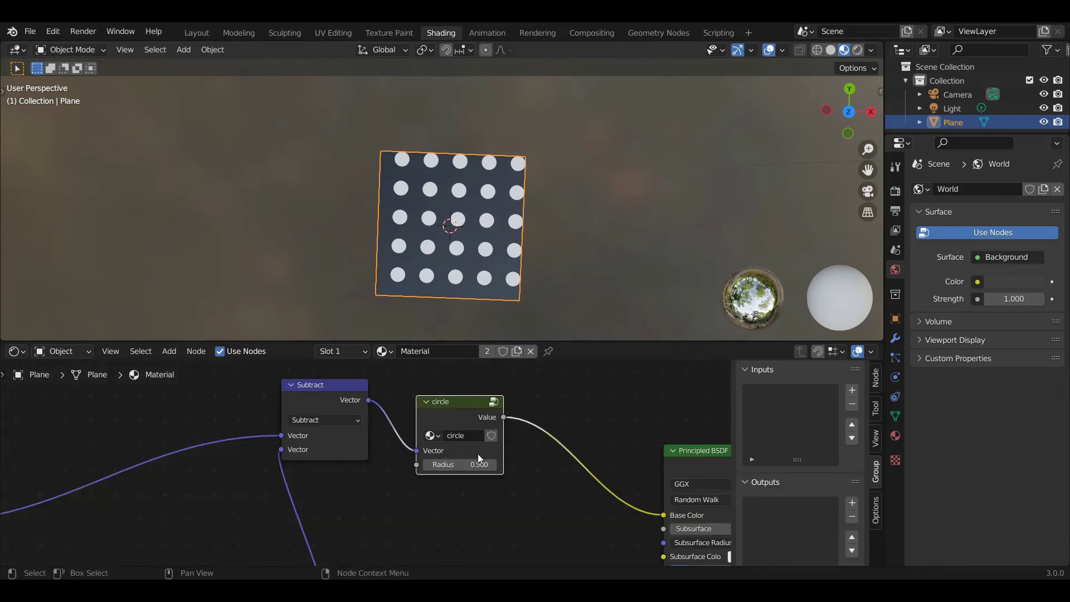
pyautogui.moveTo(477, 458)
pyautogui.mouseDown()
pyautogui.moveTo(535, 457)
pyautogui.moveTo(474, 457)
pyautogui.moveTo(534, 457)
pyautogui.moveTo(474, 458)
pyautogui.moveTo(496, 457)
pyautogui.mouseUp()
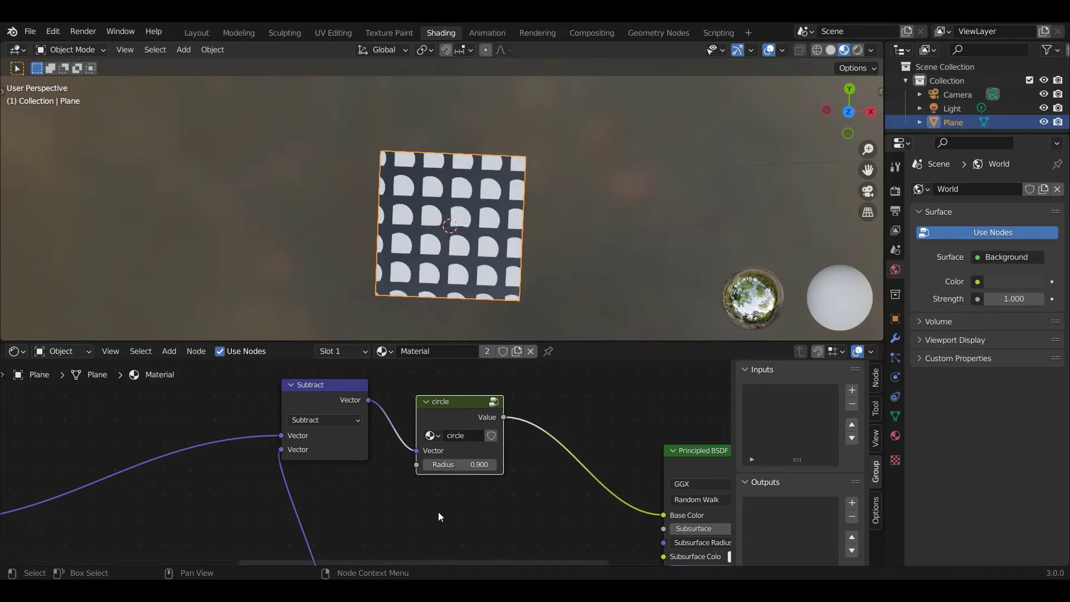
pyautogui.scroll(-4, 438, 512)
pyautogui.press('b')
pyautogui.moveTo(473, 439)
pyautogui.mouseDown()
pyautogui.moveTo(437, 417)
pyautogui.moveTo(479, 431)
pyautogui.mouseUp()
pyautogui.moveTo(377, 440); pyautogui.dragTo(398, 465)
pyautogui.scroll(-2, 400, 469)
pyautogui.hscroll(3, 400, 469)
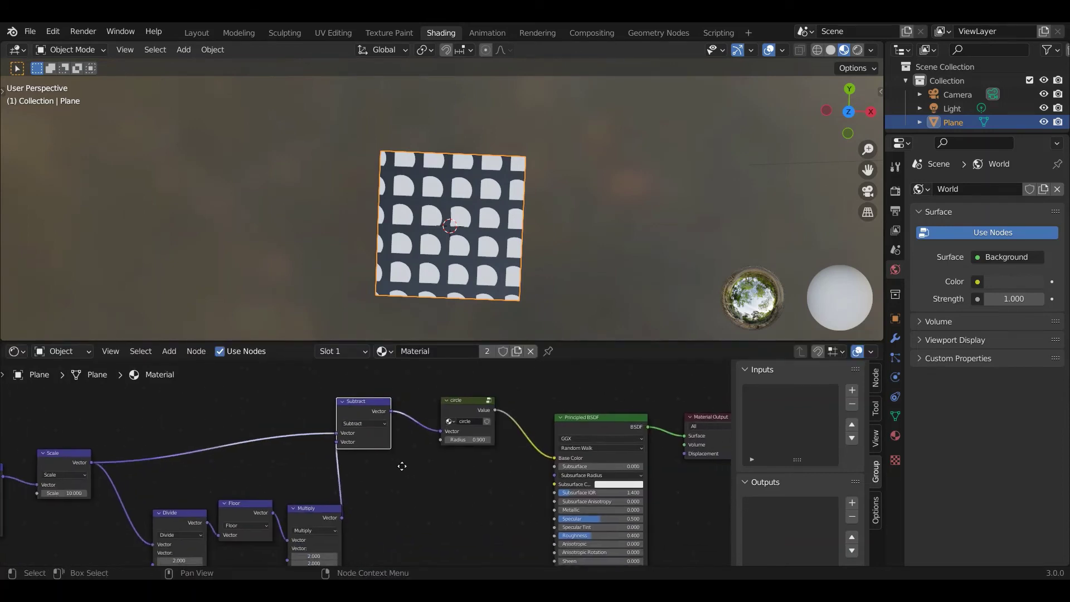
# Add a White Noise Texture node between the Scale and Subtract nodes.
pyautogui.click(171, 352)
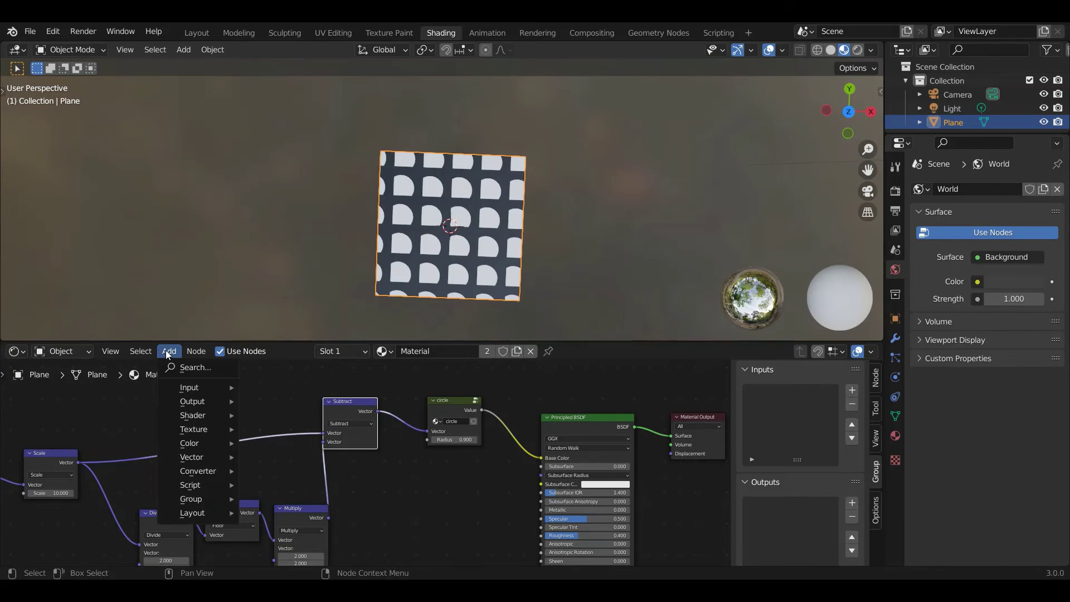
pyautogui.moveTo(201, 432)
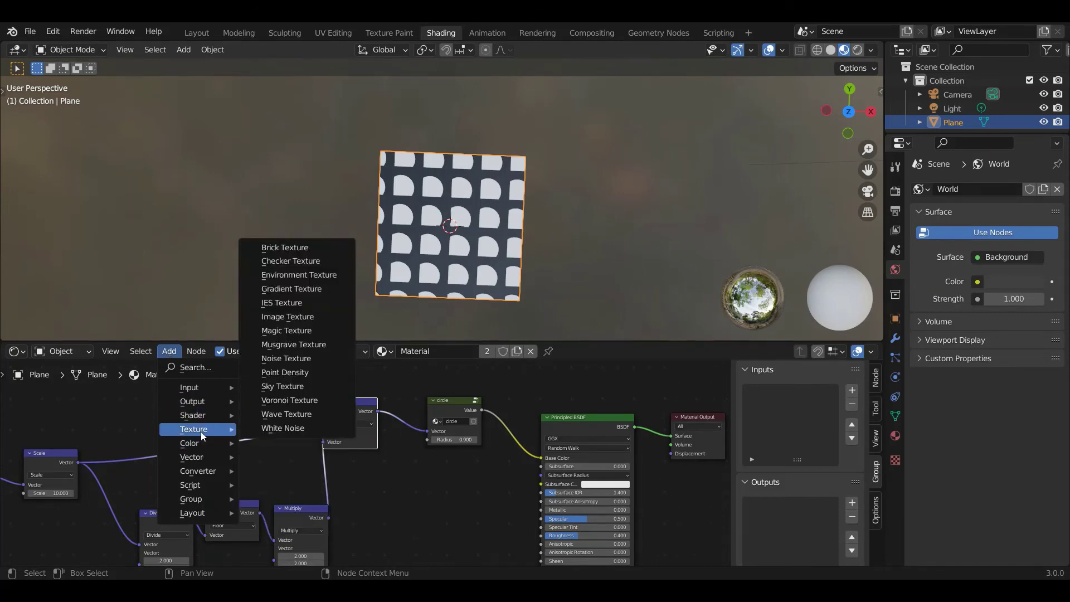
pyautogui.click(249, 431)
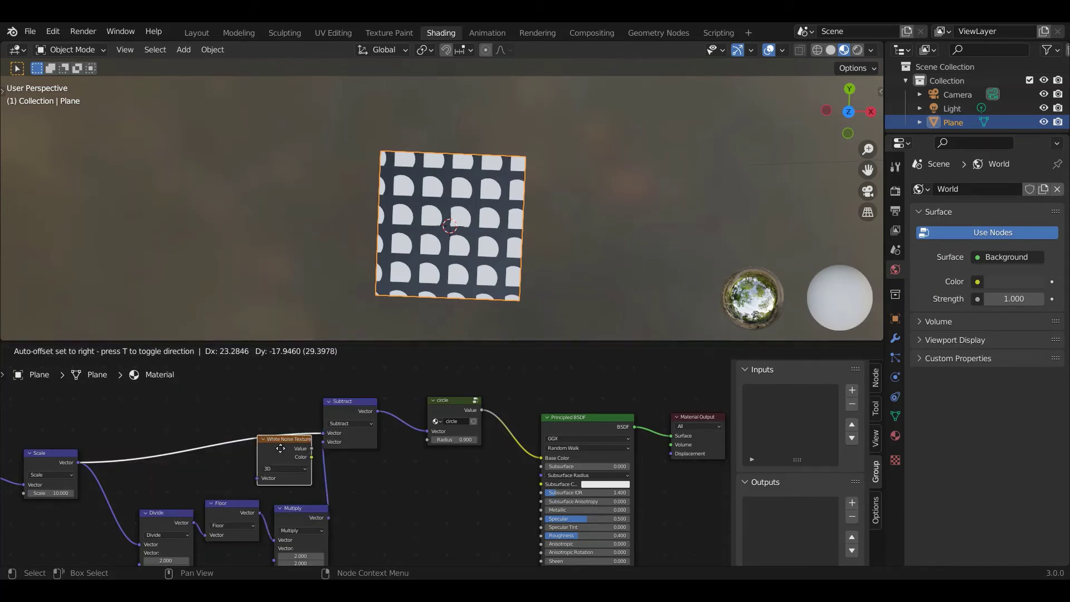
pyautogui.click(381, 459)
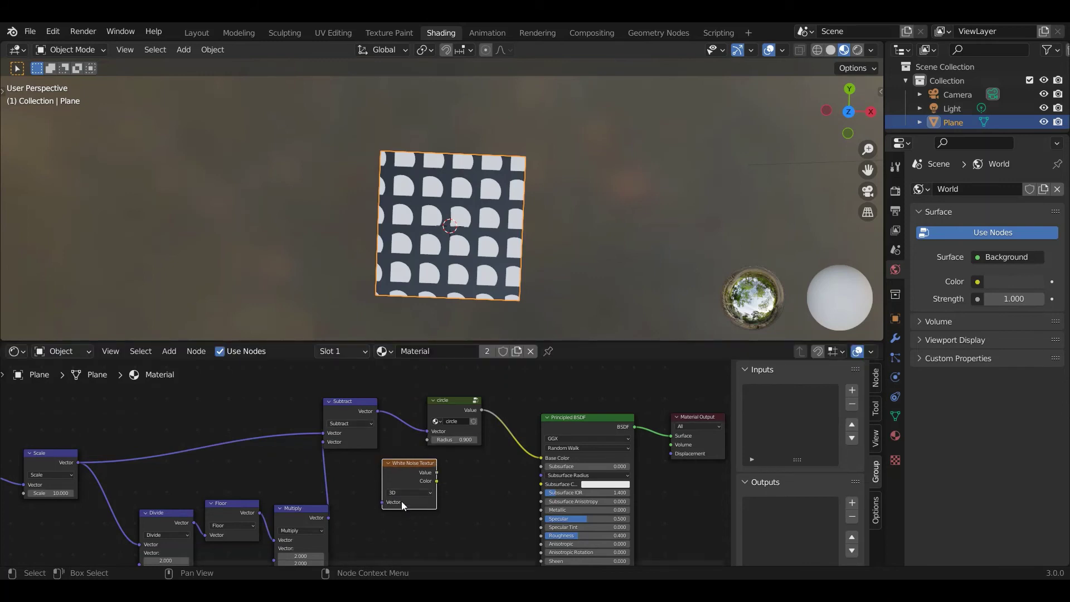
# Link Subtract's Vector output into the White Noise Texture and inspect the grainy dots.
pyautogui.moveTo(377, 411); pyautogui.dragTo(384, 450)
pyautogui.scroll(2, 453, 506)
pyautogui.scroll(5, 469, 287)
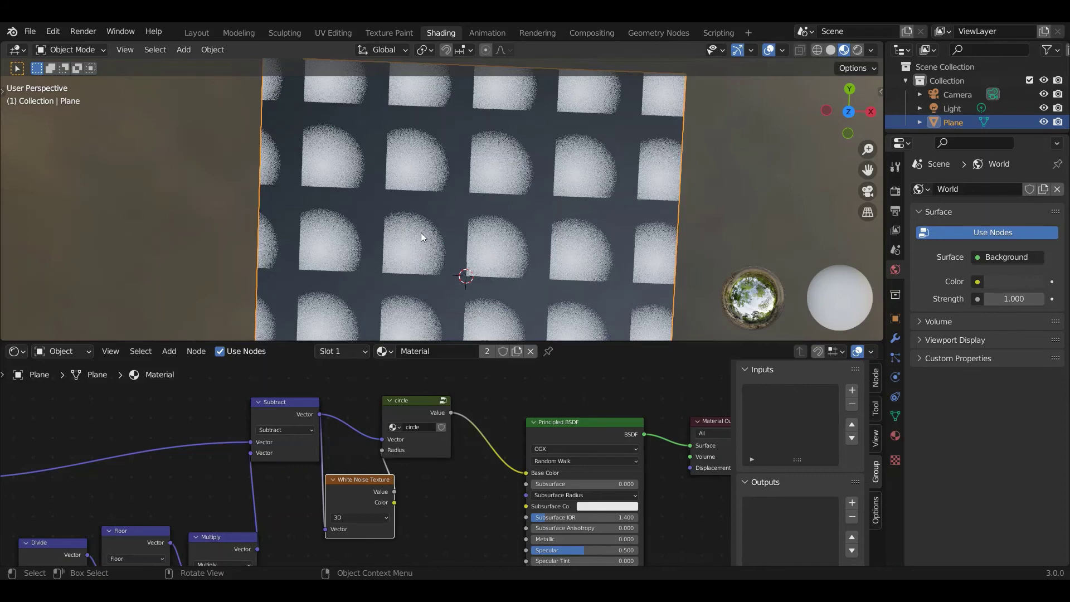
pyautogui.scroll(2, 390, 263)
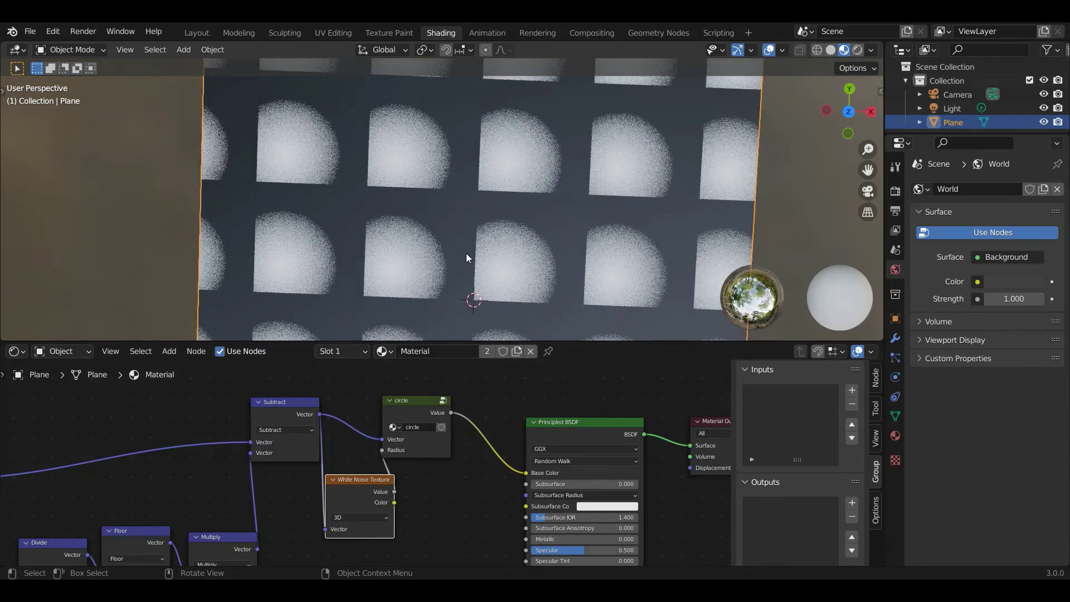
pyautogui.scroll(-2, 444, 505)
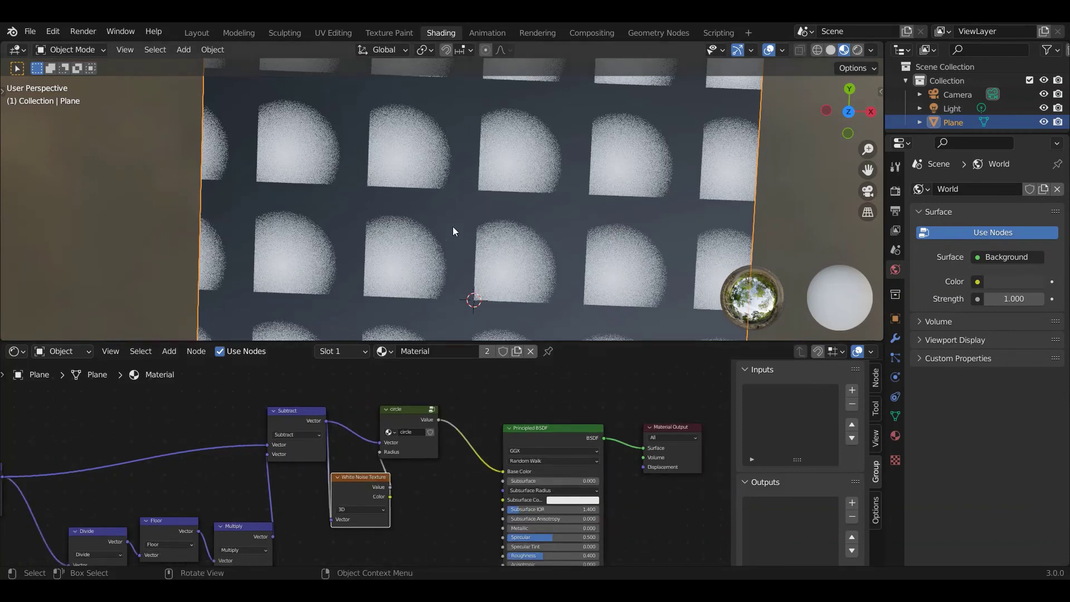
pyautogui.scroll(-1, 453, 221)
pyautogui.scroll(-1, 453, 220)
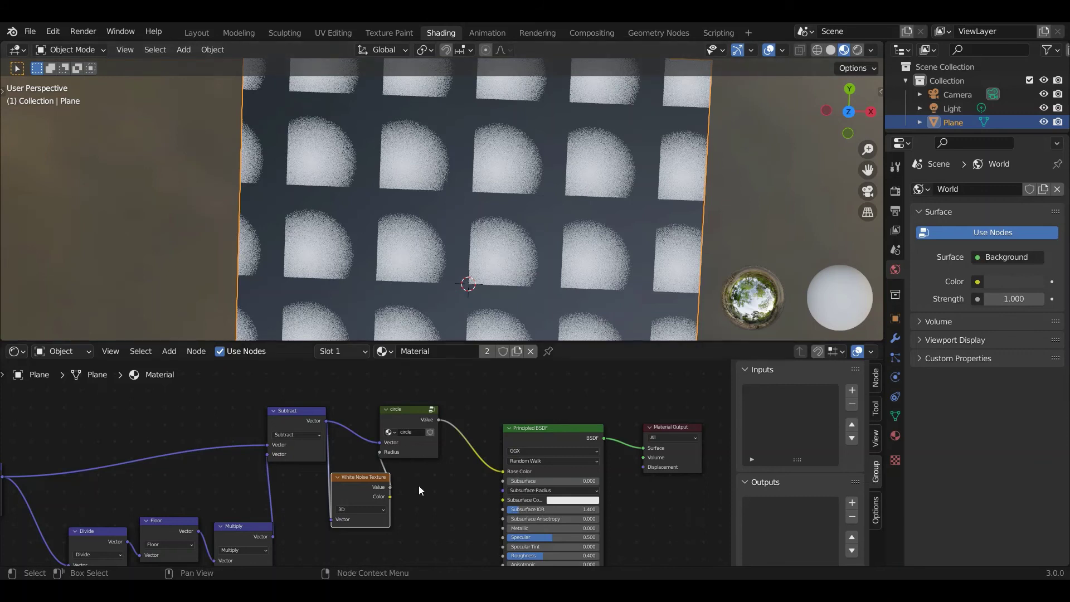
pyautogui.moveTo(417, 486); pyautogui.dragTo(526, 447, button='middle')
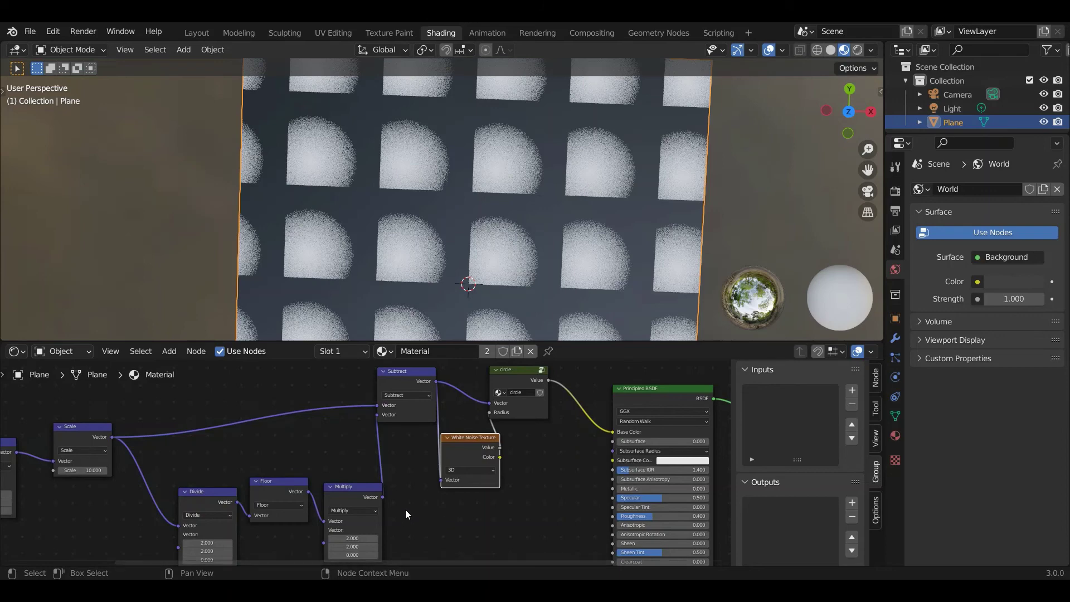
pyautogui.moveTo(406, 510)
pyautogui.mouseDown(button='middle')
pyautogui.moveTo(414, 468)
pyautogui.moveTo(397, 519)
pyautogui.mouseUp(button='middle')
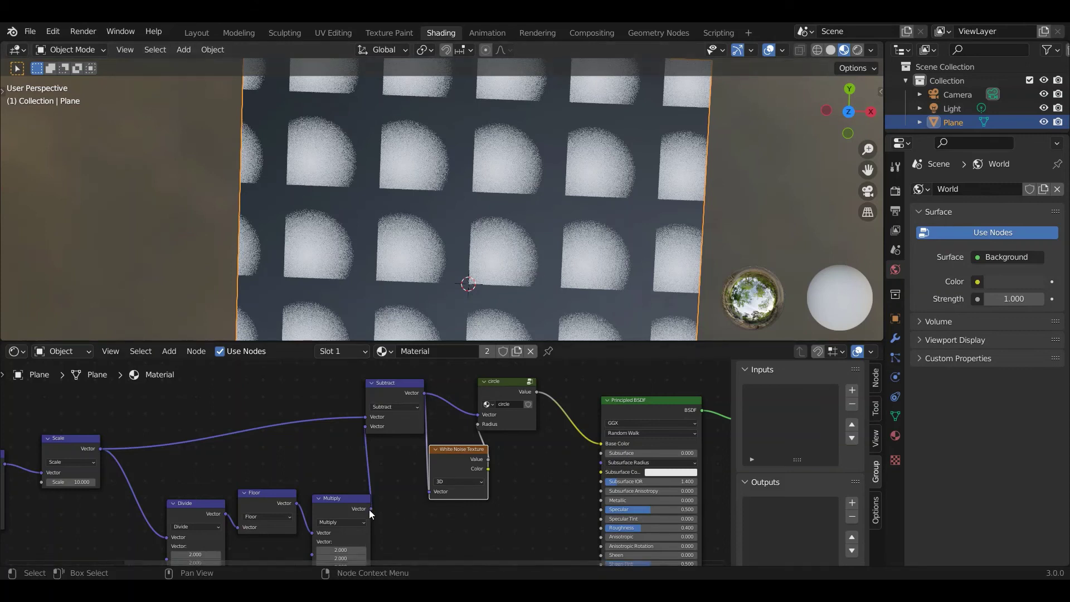
# Connect the Multiply output to the White Noise Texture's Vector input.
pyautogui.moveTo(370, 509); pyautogui.dragTo(405, 474)
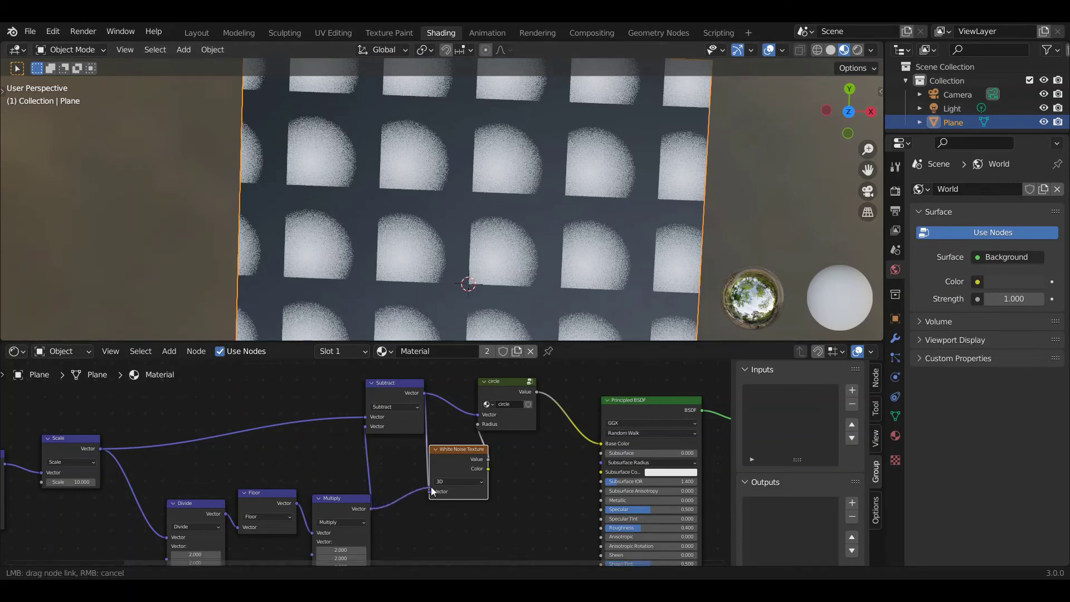
pyautogui.moveTo(431, 487); pyautogui.dragTo(433, 488)
pyautogui.scroll(-2, 508, 202)
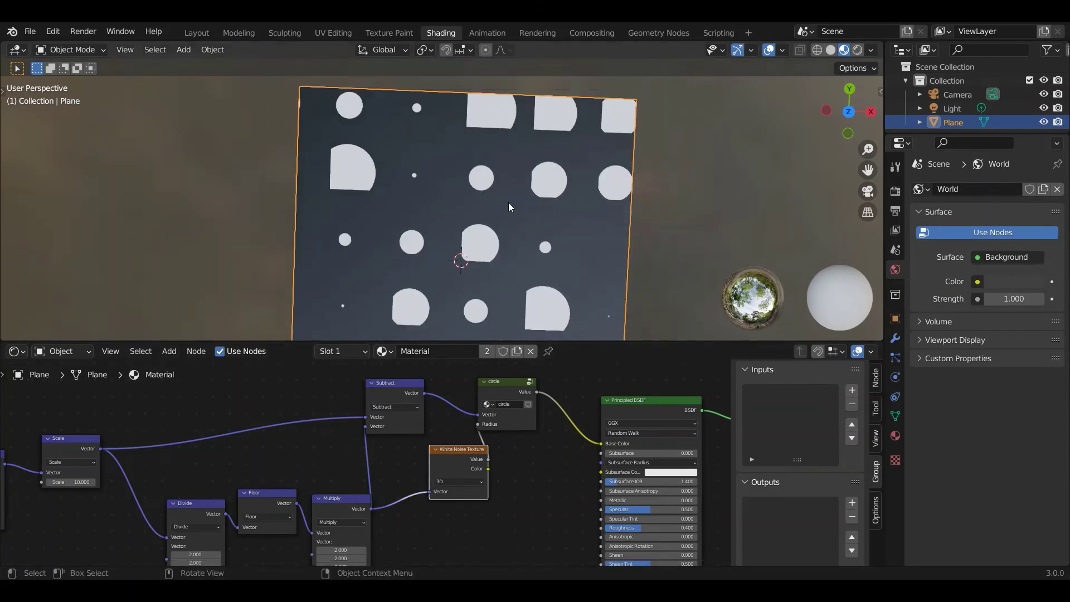
pyautogui.scroll(-3, 509, 203)
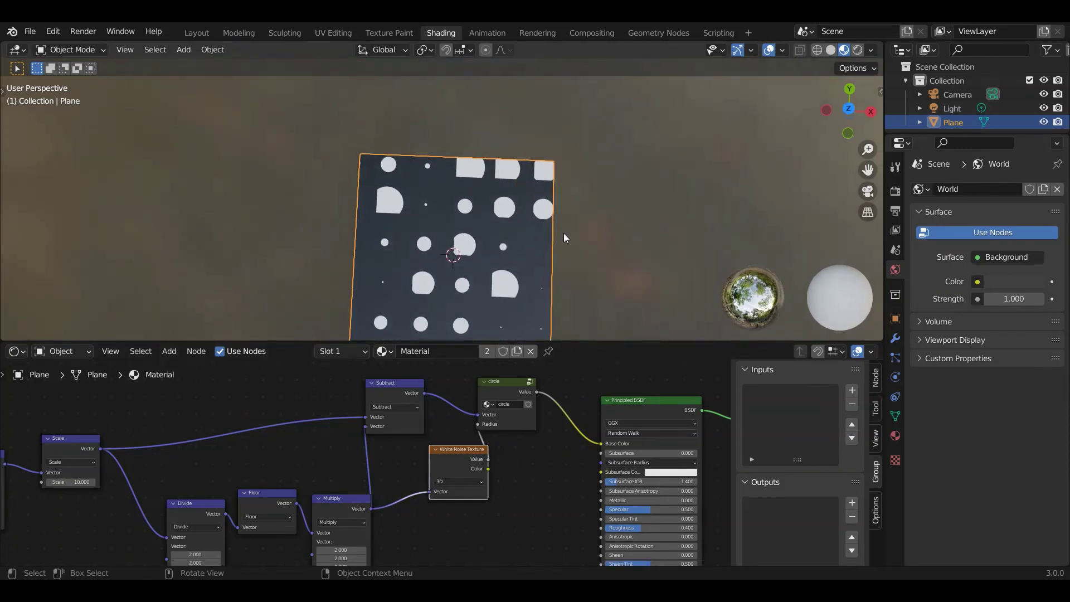
# Switch to top orthographic view and raise the Scale node value to 54.5.
pyautogui.press('KP_7')
pyautogui.scroll(-3, 553, 230)
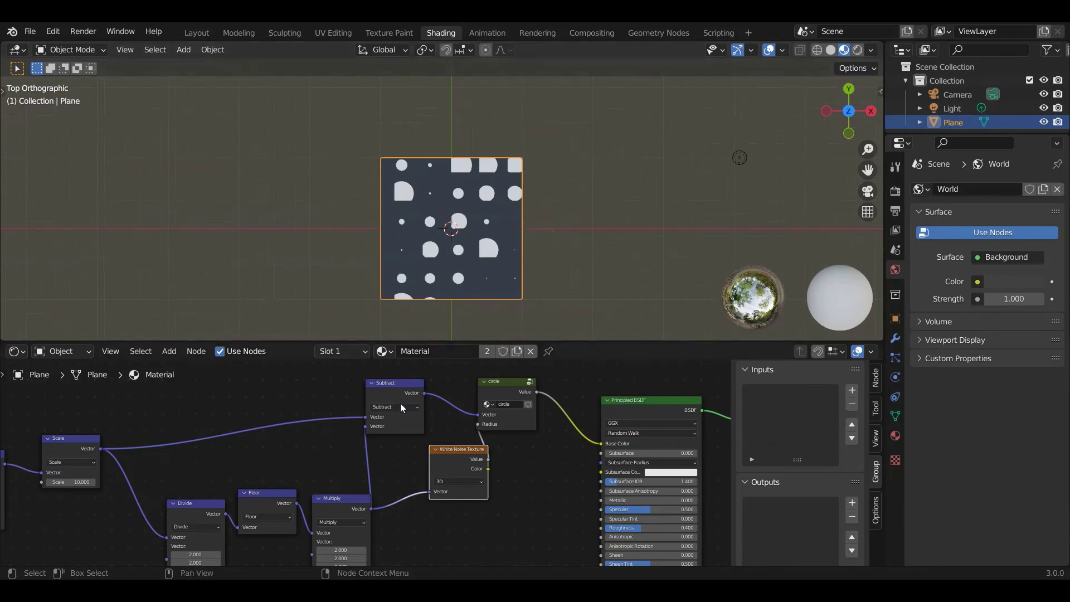
pyautogui.moveTo(83, 481)
pyautogui.mouseDown()
pyautogui.moveTo(159, 482)
pyautogui.moveTo(76, 487)
pyautogui.mouseUp()
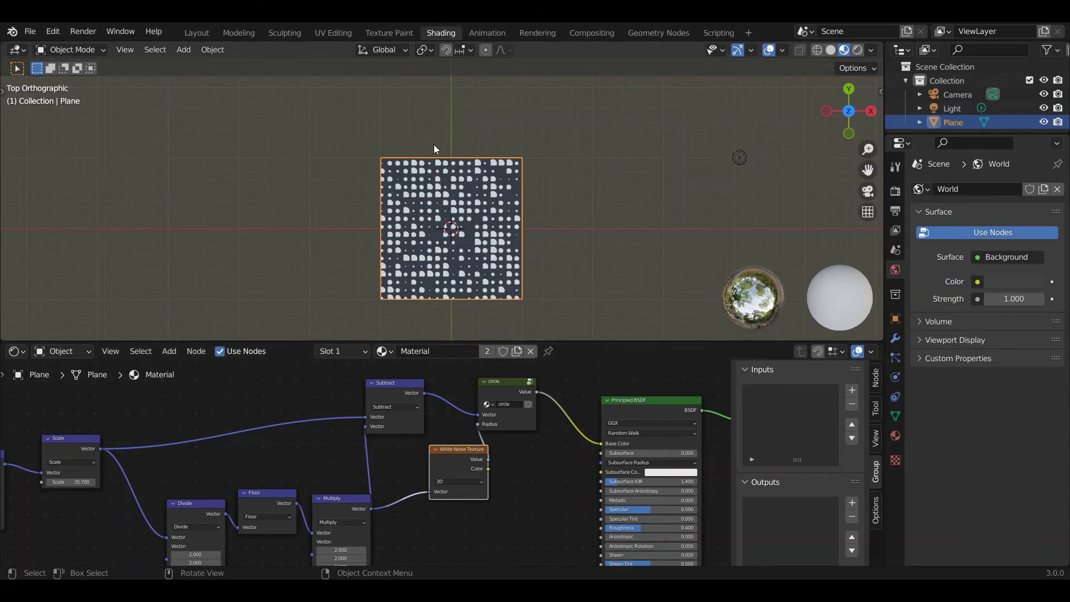
pyautogui.moveTo(96, 479); pyautogui.dragTo(162, 478)
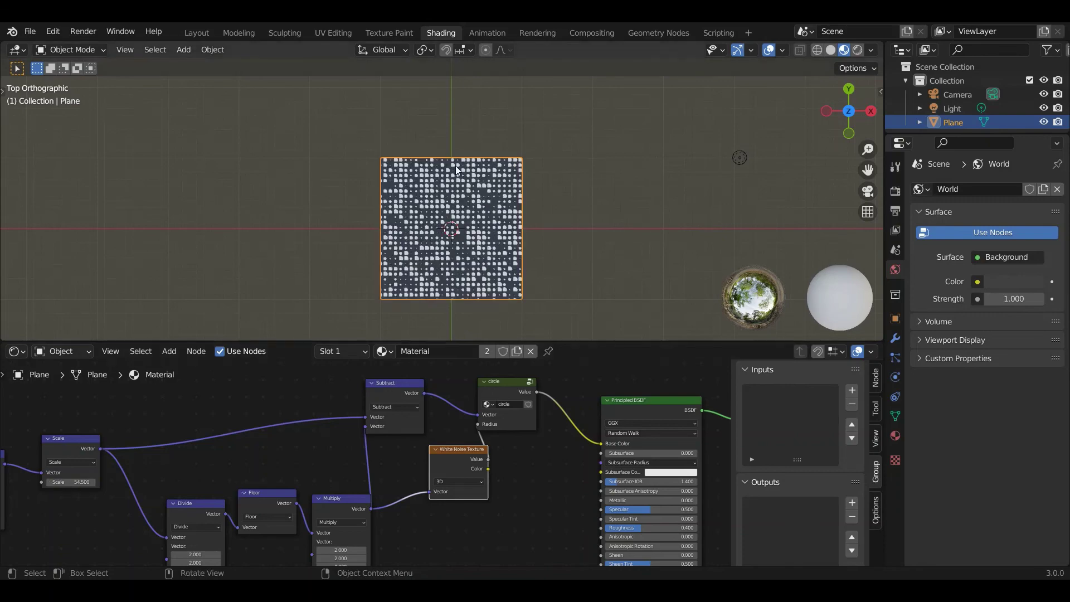
# Replace the White Noise Texture with a Noise Texture placed between Multiply and the circle's Radius.
pyautogui.rightClick(461, 463)
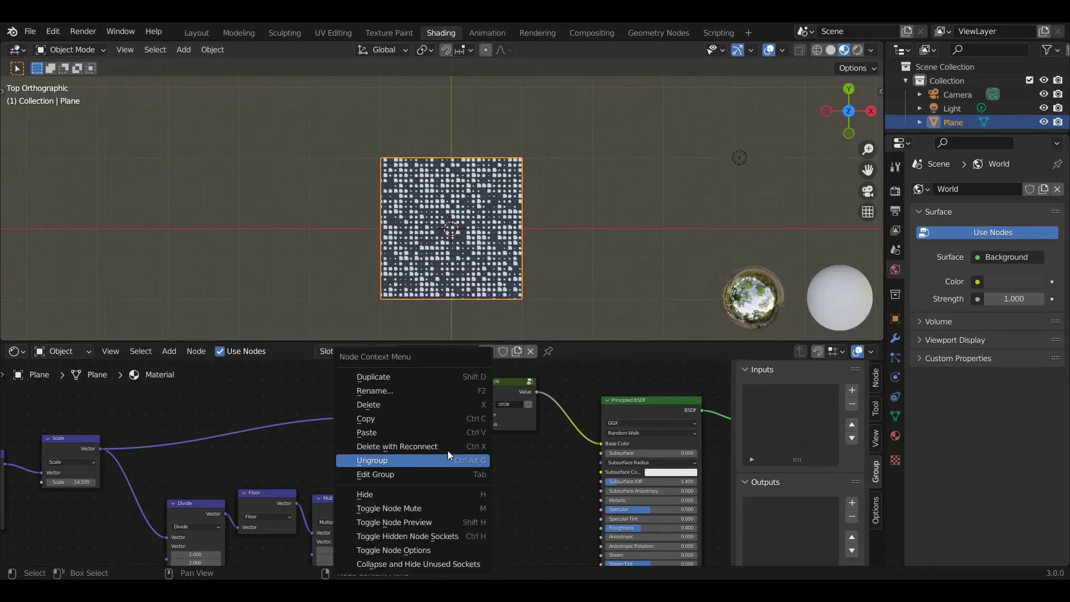
pyautogui.click(446, 446)
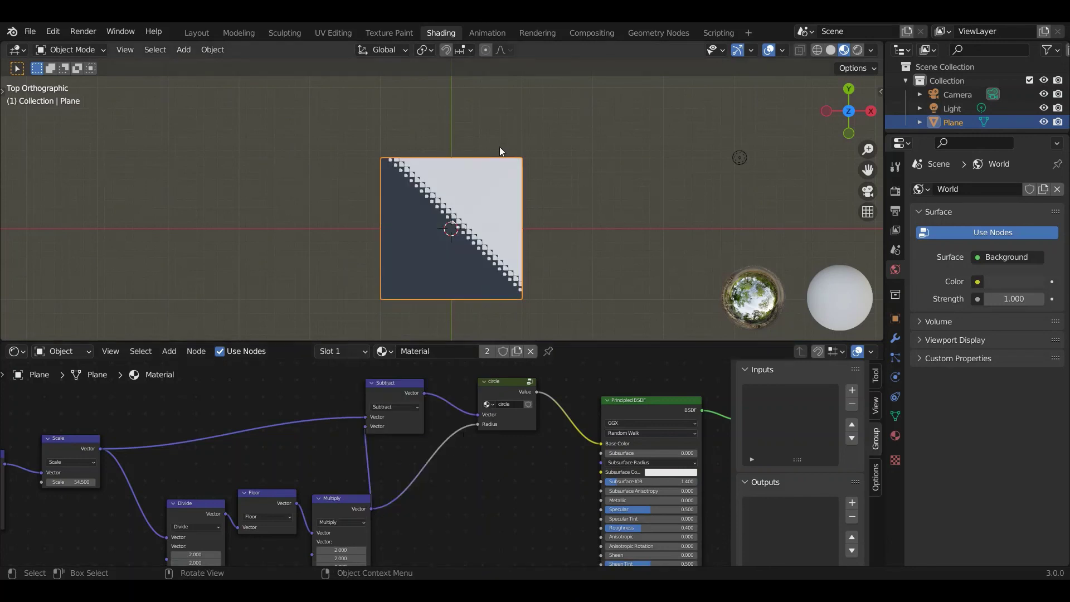
pyautogui.click(169, 351)
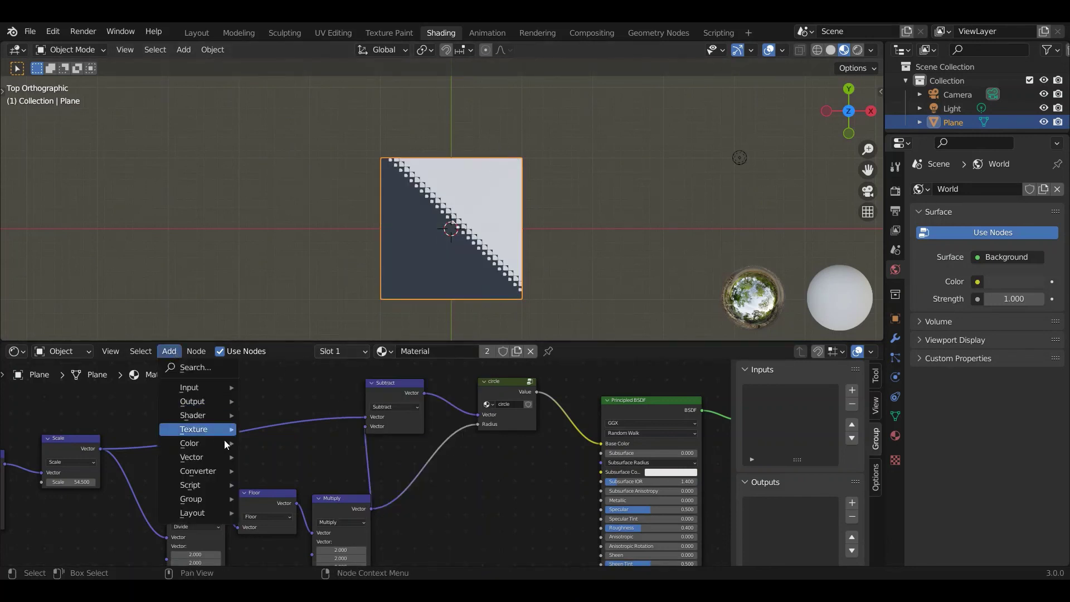
pyautogui.moveTo(232, 464)
pyautogui.moveTo(200, 431)
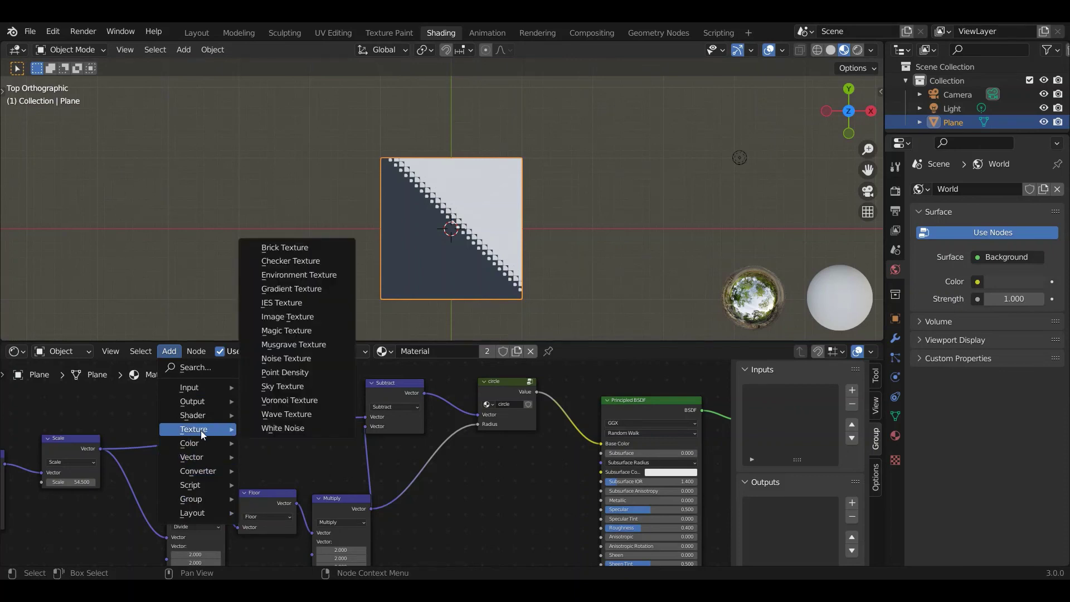
pyautogui.click(297, 358)
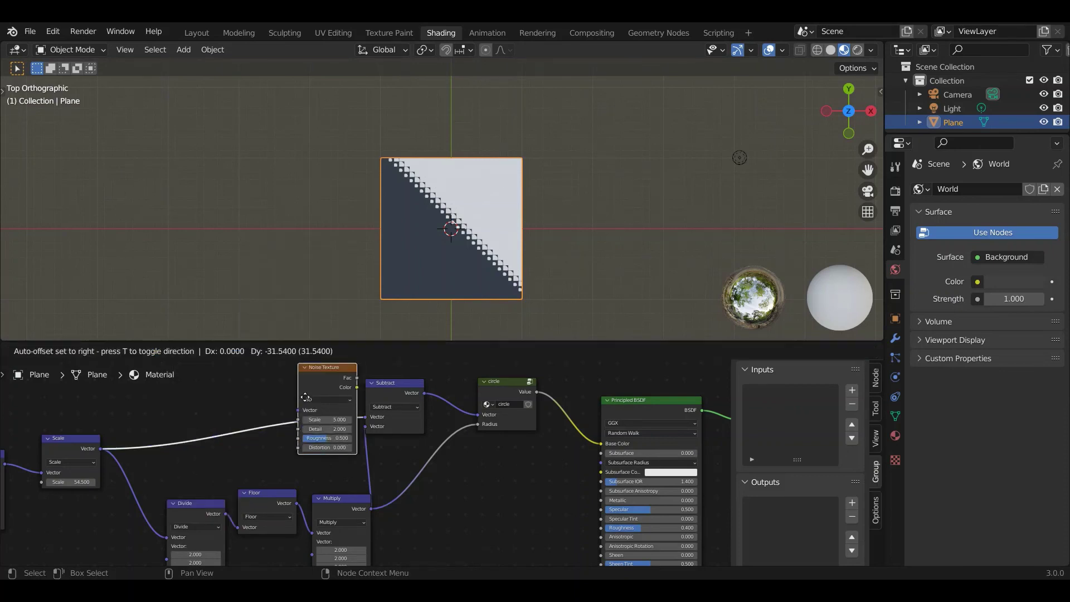
pyautogui.click(418, 449)
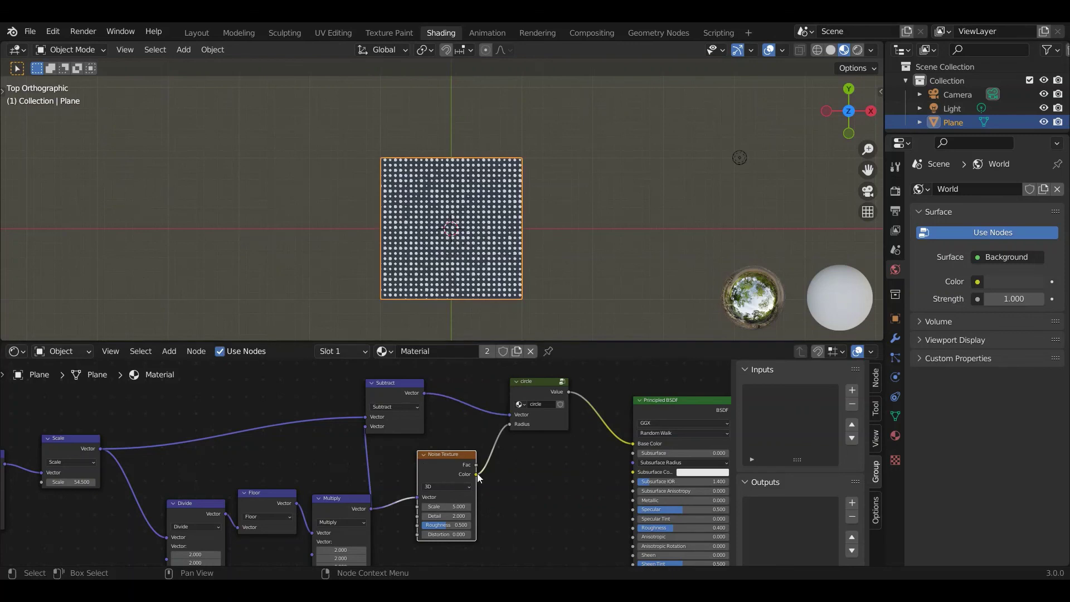
# Link the Noise Texture output to the circle's Radius and set its Scale to 2.9.
pyautogui.moveTo(477, 472); pyautogui.dragTo(514, 424)
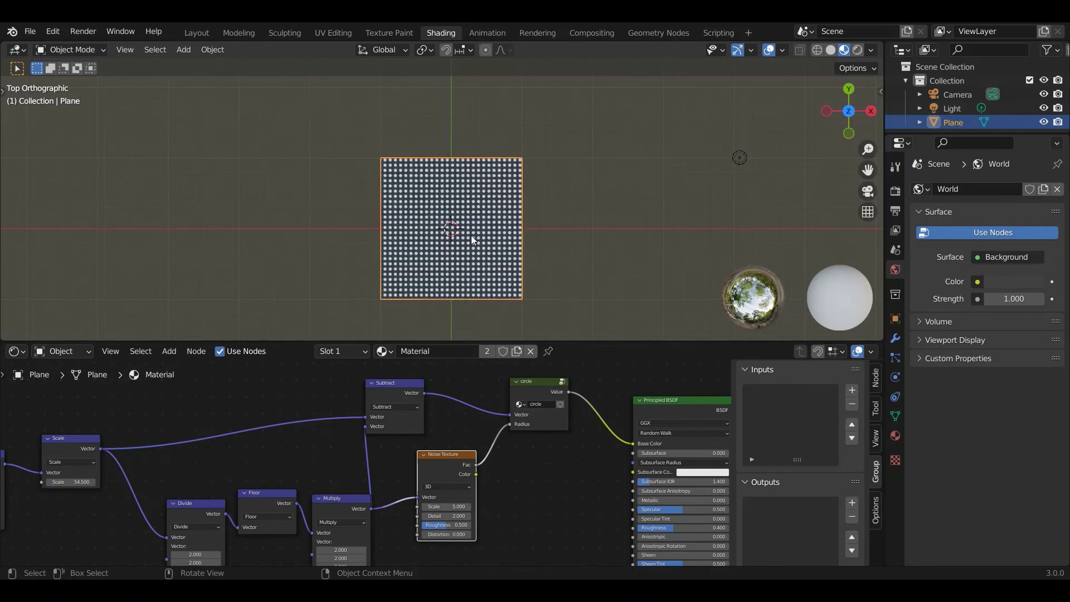
pyautogui.scroll(5, 470, 235)
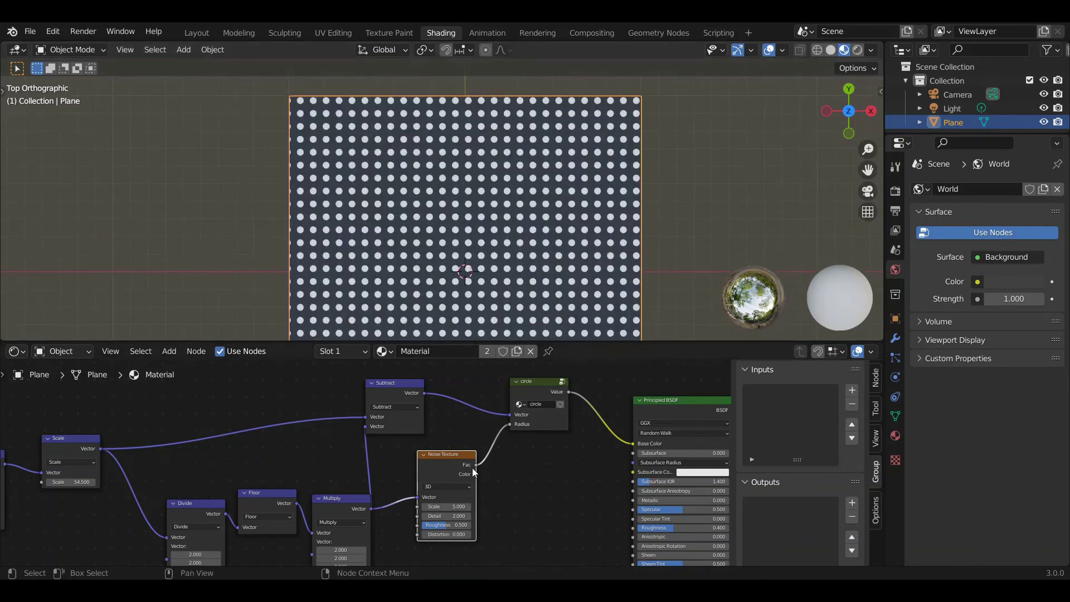
pyautogui.moveTo(443, 506)
pyautogui.mouseDown()
pyautogui.moveTo(468, 507)
pyautogui.moveTo(393, 506)
pyautogui.moveTo(446, 507)
pyautogui.mouseUp()
pyautogui.scroll(-2, 507, 222)
pyautogui.scroll(-2, 506, 222)
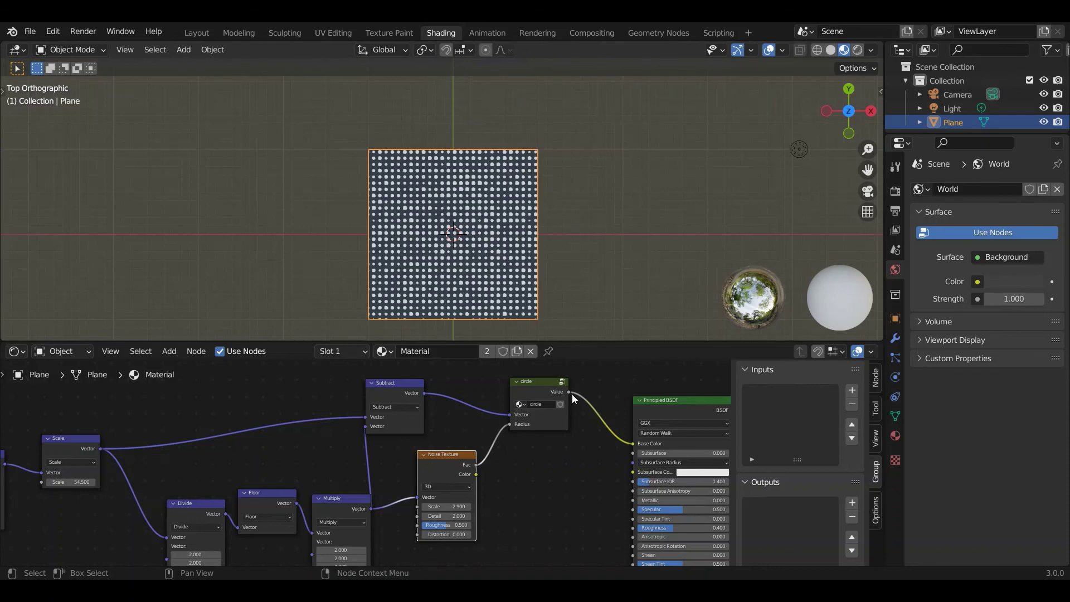
pyautogui.scroll(-4, 460, 486)
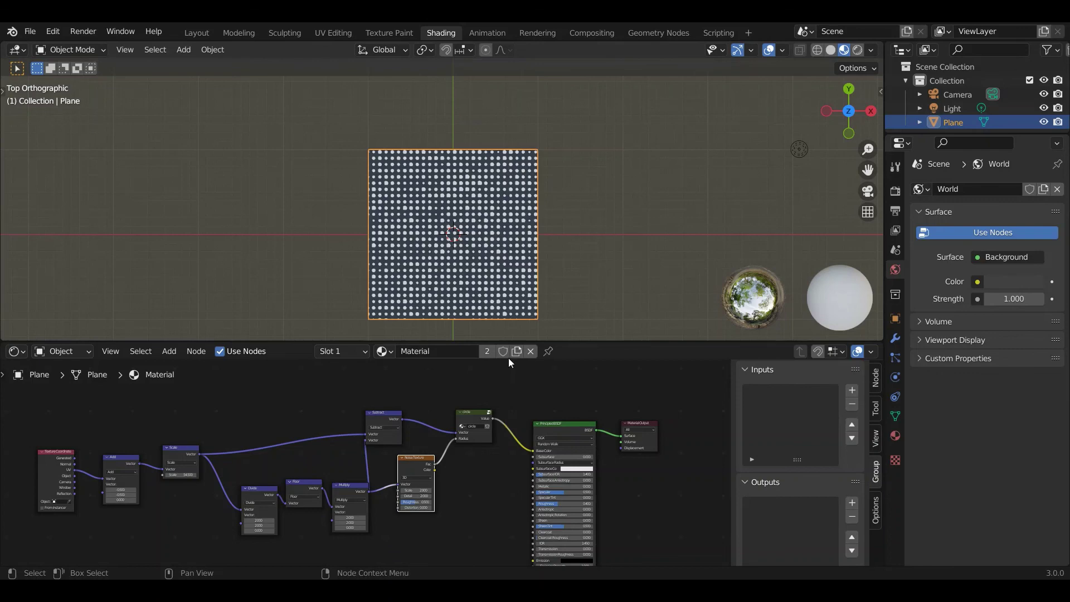
pyautogui.scroll(1, 454, 500)
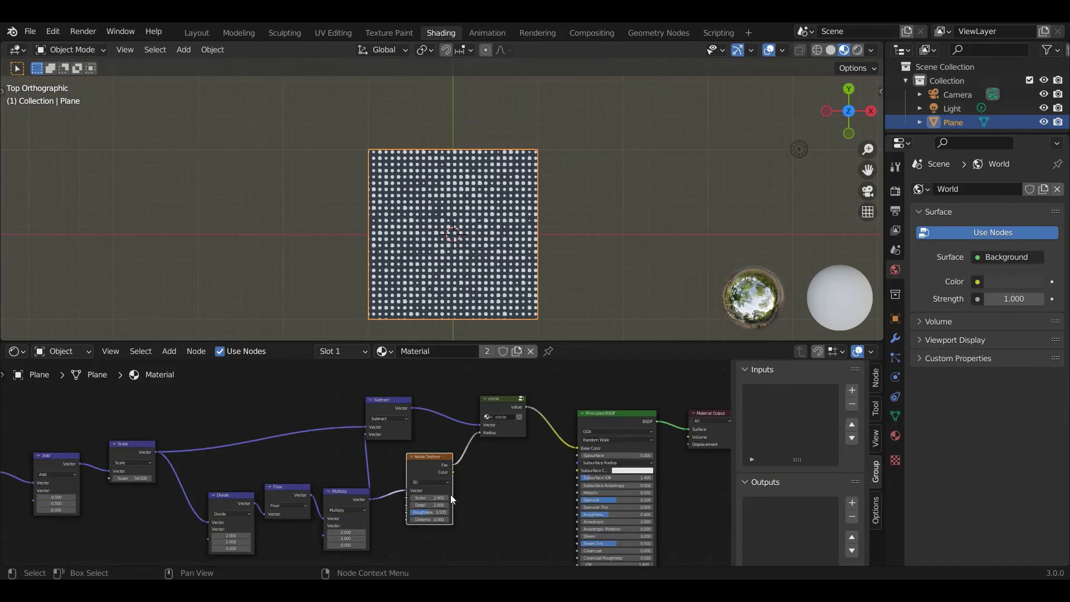